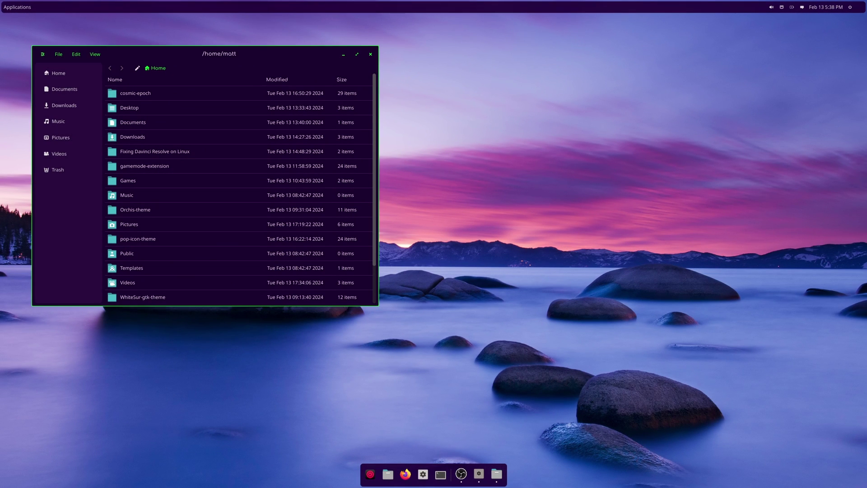
# Step: Run neofetch in a new terminal to show system information, then close the terminal
pyautogui.press('super+t')
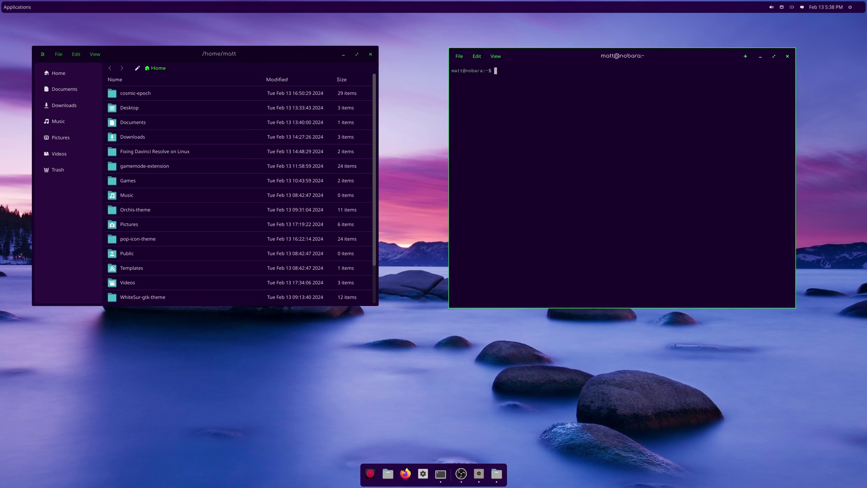
pyautogui.write('neofetch')
pyautogui.press('Return')
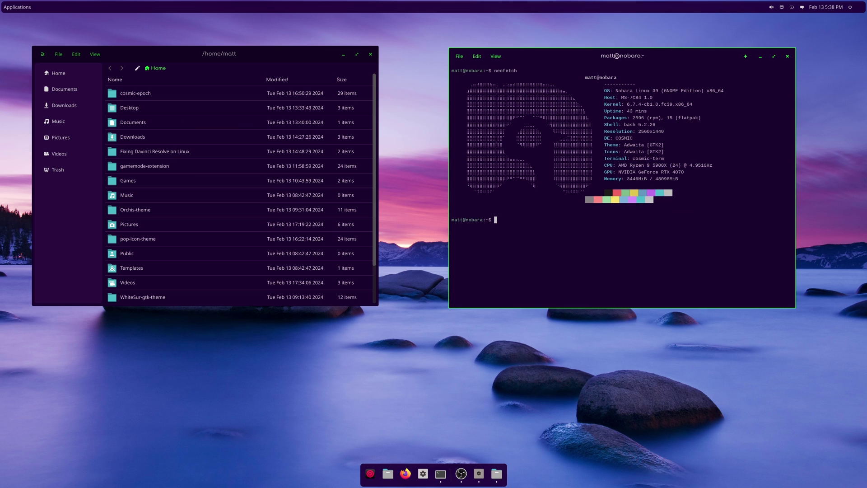
pyautogui.click(787, 56)
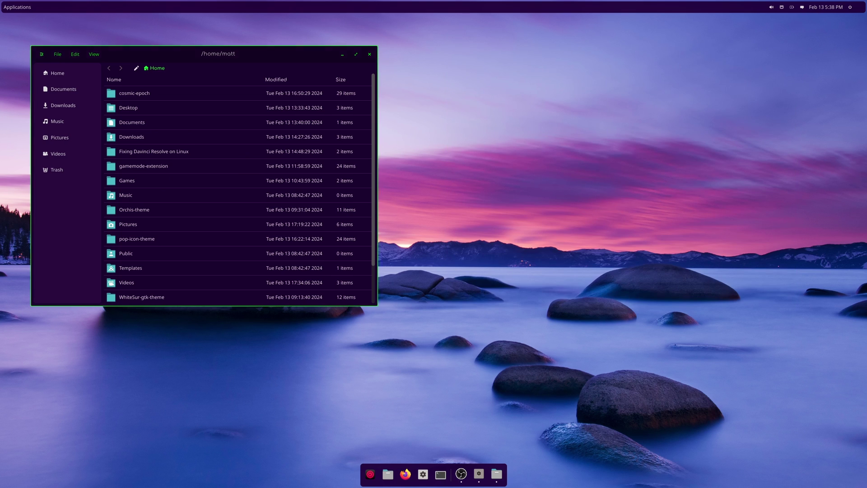
# Step: Switch the home folder listing to grid view and toggle hidden files on and off
pyautogui.click(90, 51)
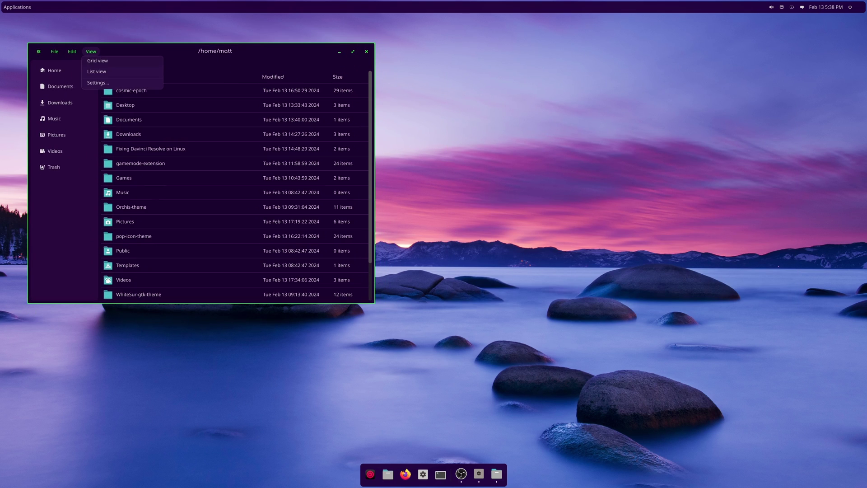
pyautogui.click(98, 61)
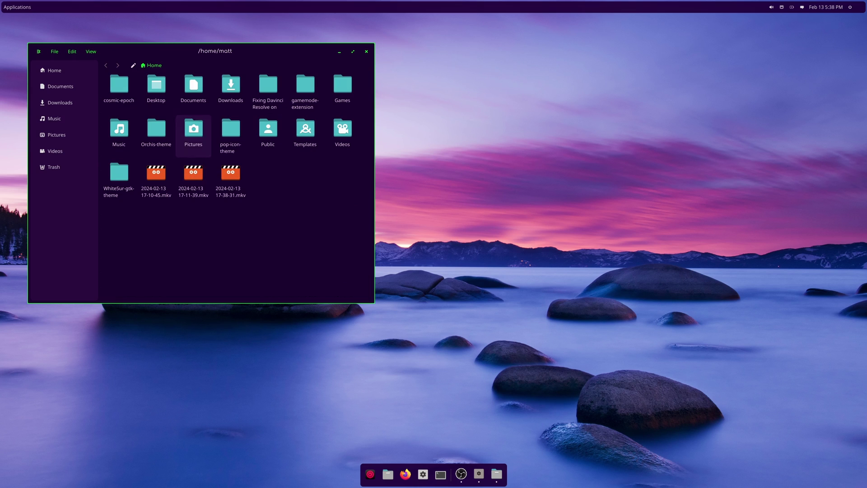
pyautogui.hotkey('ctrl', 'h')
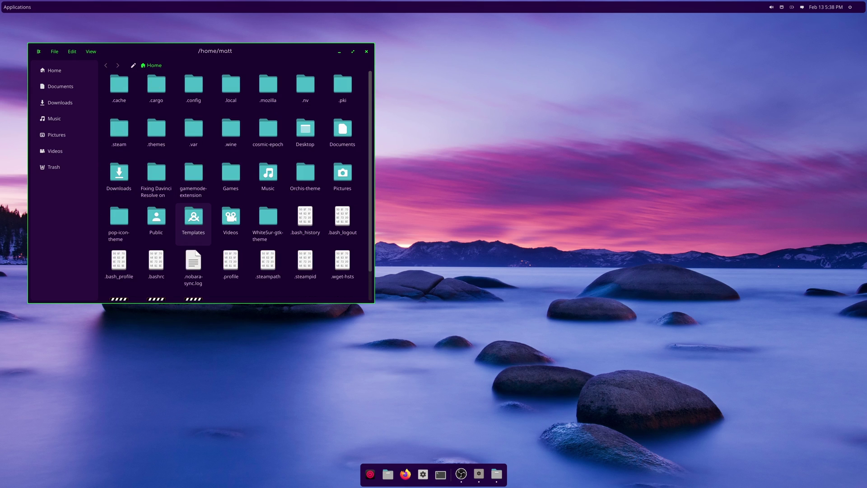
pyautogui.hotkey('ctrl', 'h')
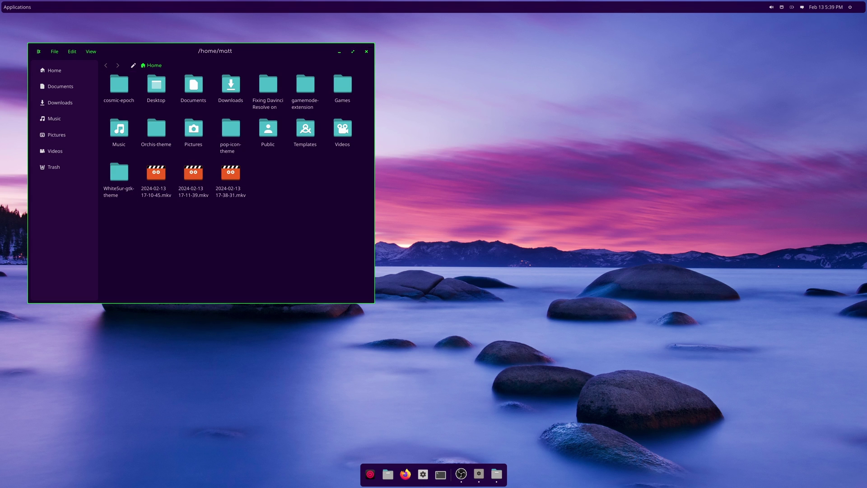
# Step: Move the Files window and browse the View and File menus
pyautogui.moveTo(271, 51)
pyautogui.mouseDown()
pyautogui.moveTo(286, 54)
pyautogui.moveTo(298, 32)
pyautogui.moveTo(270, 48)
pyautogui.mouseUp()
pyautogui.click(89, 48)
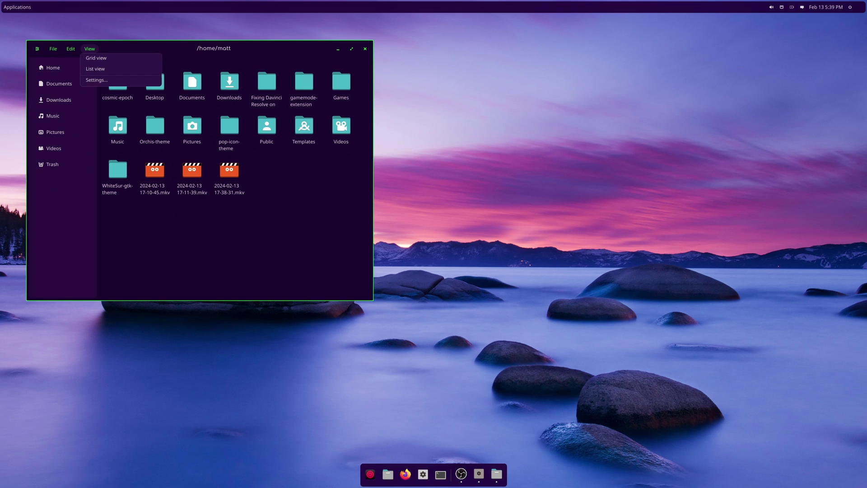
pyautogui.moveTo(53, 49)
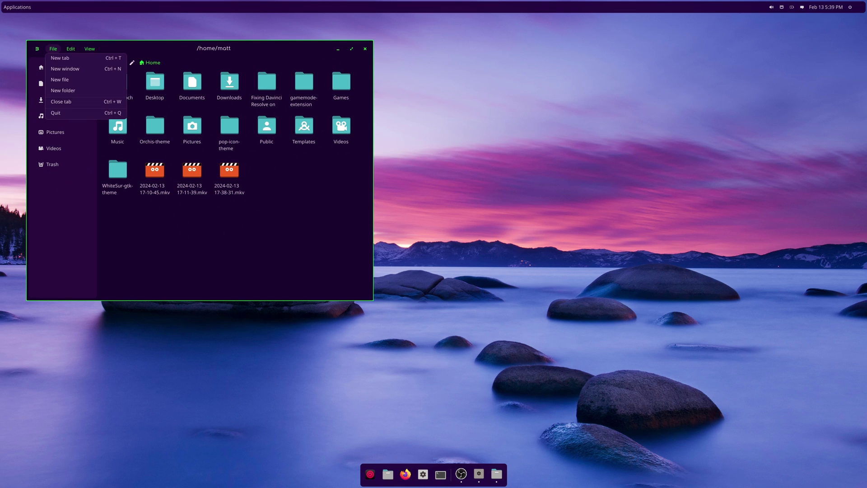
pyautogui.click(62, 90)
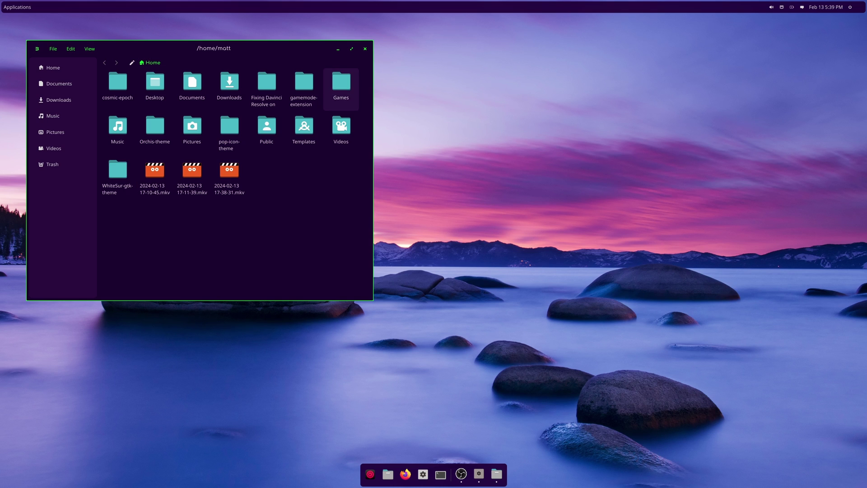
# Step: Close Files, launch a terminal in the upper left, and open its settings
pyautogui.click(365, 49)
pyautogui.click(449, 474)
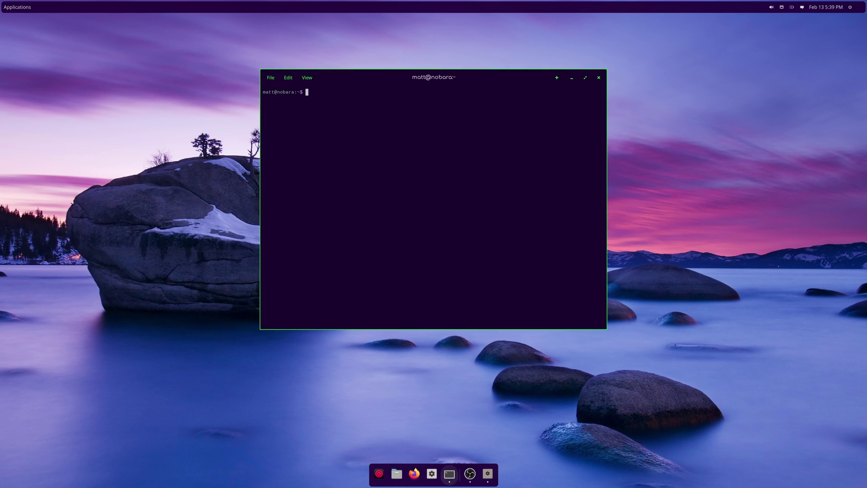
pyautogui.moveTo(434, 78); pyautogui.dragTo(221, 59)
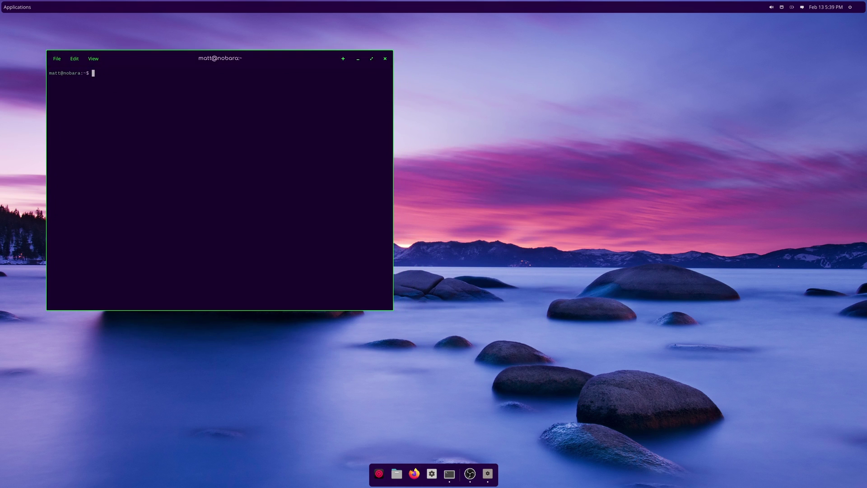
pyautogui.rightClick(114, 152)
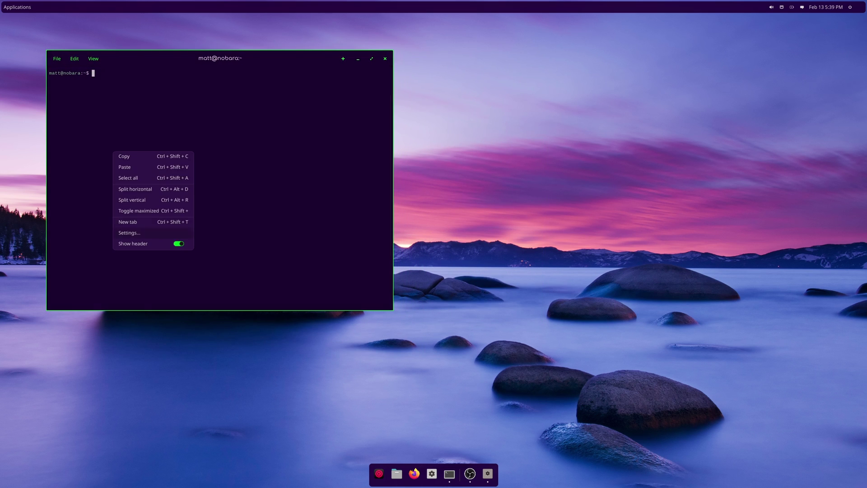
pyautogui.click(129, 232)
# Step: Try COSMIC Light as the dark colour scheme, then revert it to COSMIC Dark
pyautogui.click(341, 135)
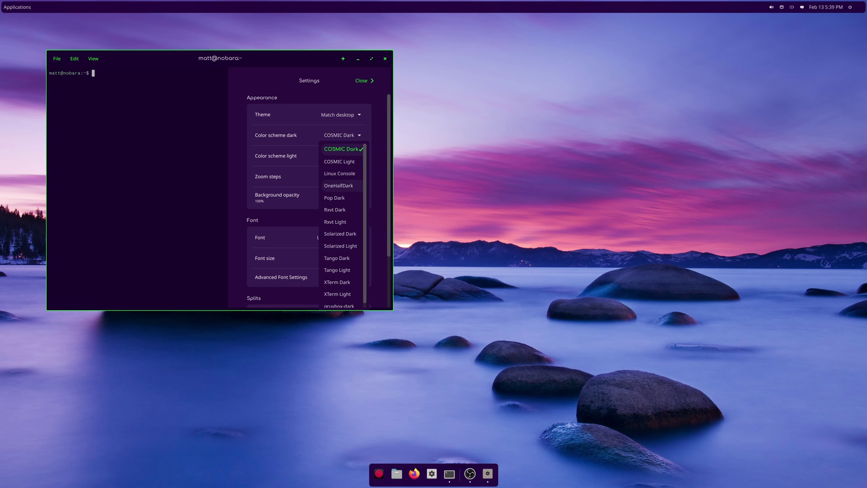
pyautogui.click(339, 161)
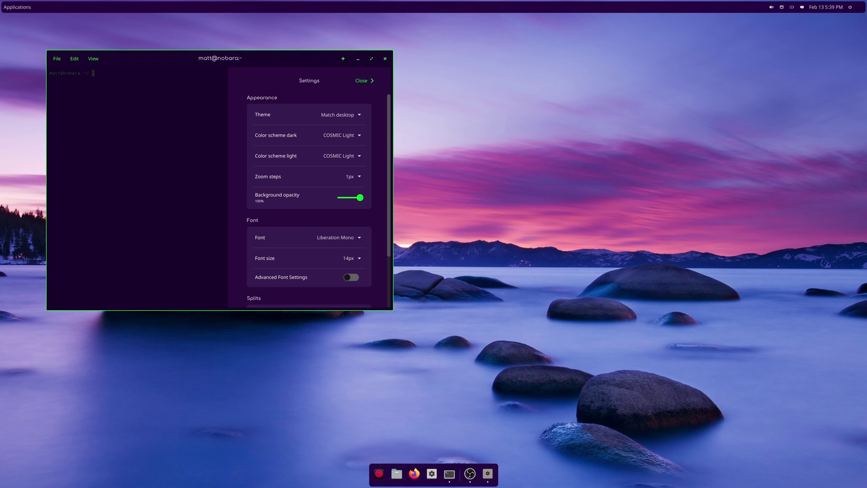
pyautogui.click(339, 135)
pyautogui.click(339, 149)
pyautogui.click(339, 135)
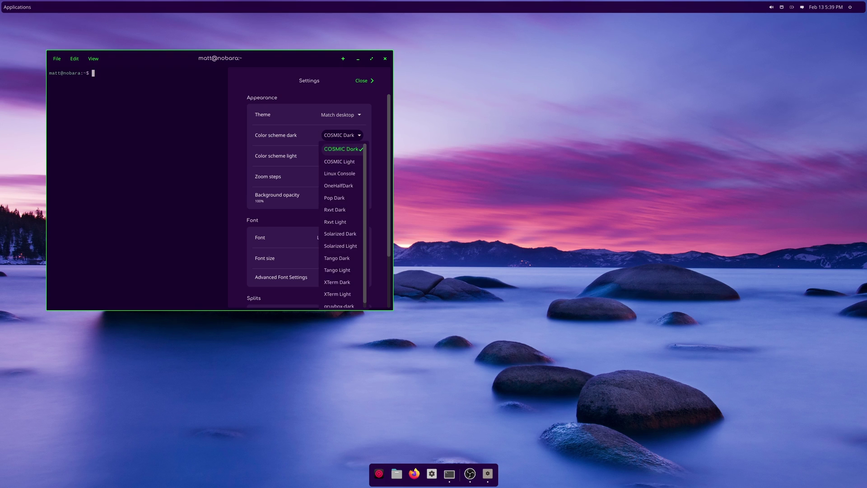
pyautogui.click(339, 149)
# Step: Experiment with the terminal theme between Light and Dark, ending on the Dark theme
pyautogui.click(343, 115)
pyautogui.click(334, 141)
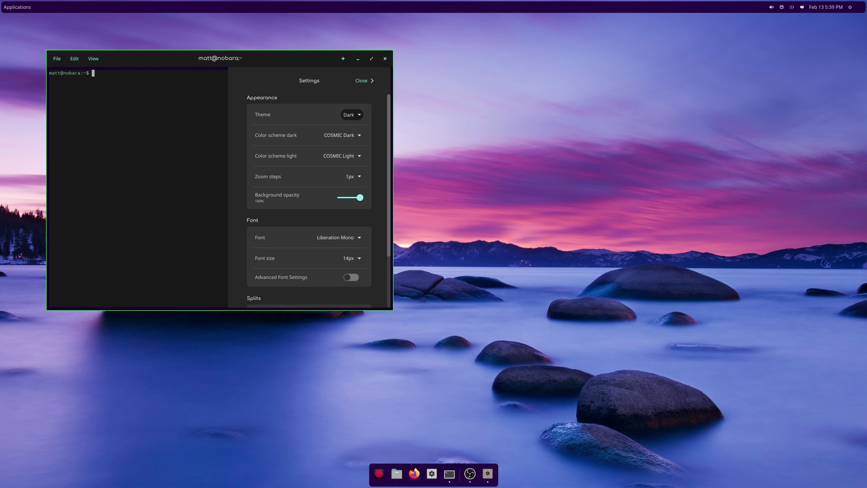
pyautogui.click(342, 135)
pyautogui.click(339, 161)
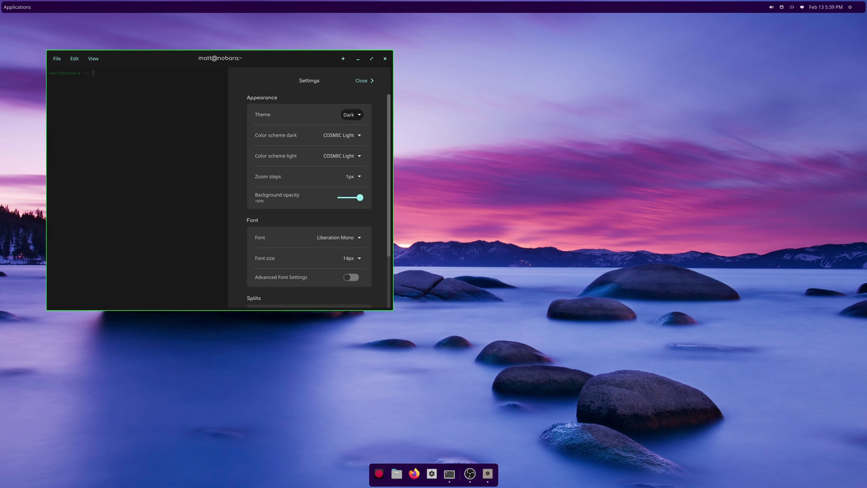
pyautogui.click(350, 115)
pyautogui.click(349, 153)
pyautogui.click(350, 114)
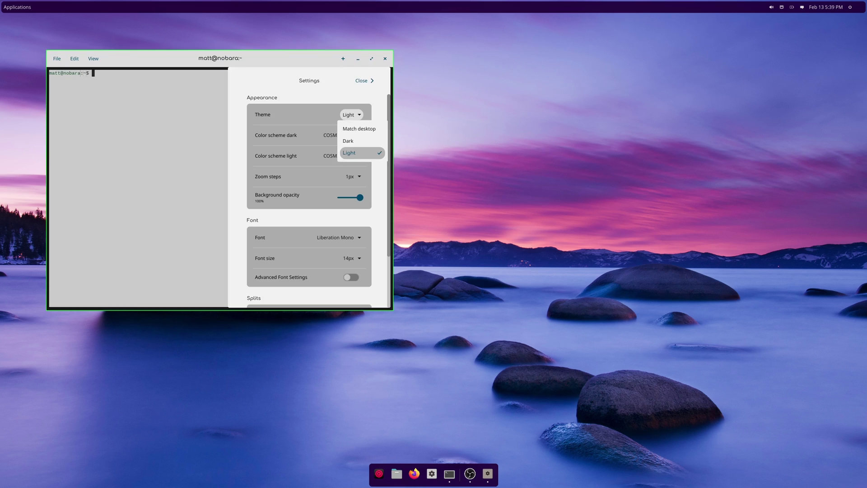
pyautogui.click(348, 141)
# Step: Set both the dark and light colour schemes to COSMIC Dark
pyautogui.click(342, 135)
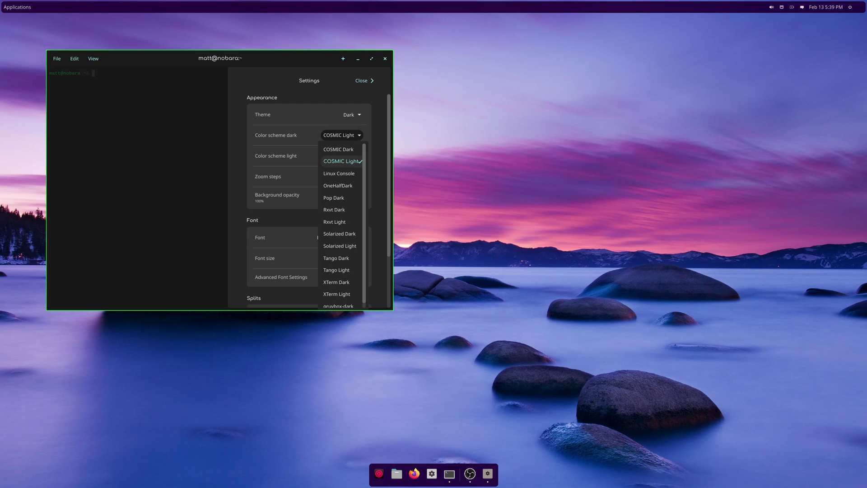
pyautogui.click(339, 149)
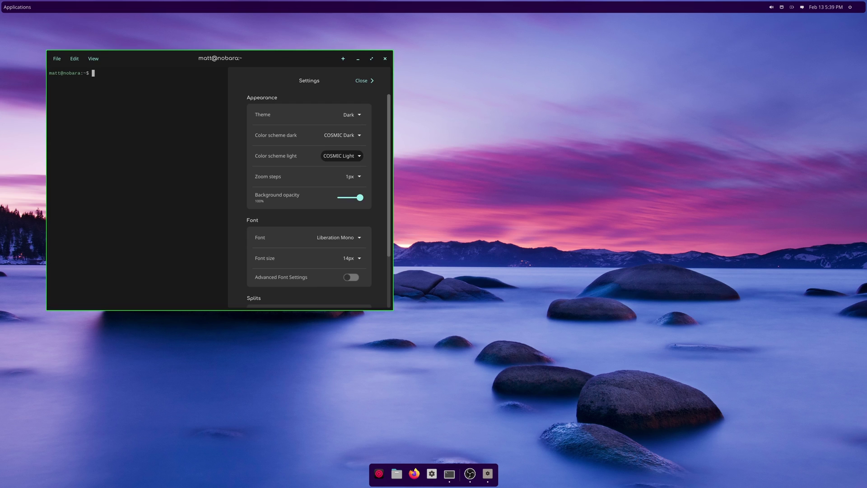
pyautogui.click(342, 156)
pyautogui.click(339, 170)
# Step: Lower the terminal background opacity to about 71%, glance at the font list, and close settings
pyautogui.scroll(-2, 352, 176)
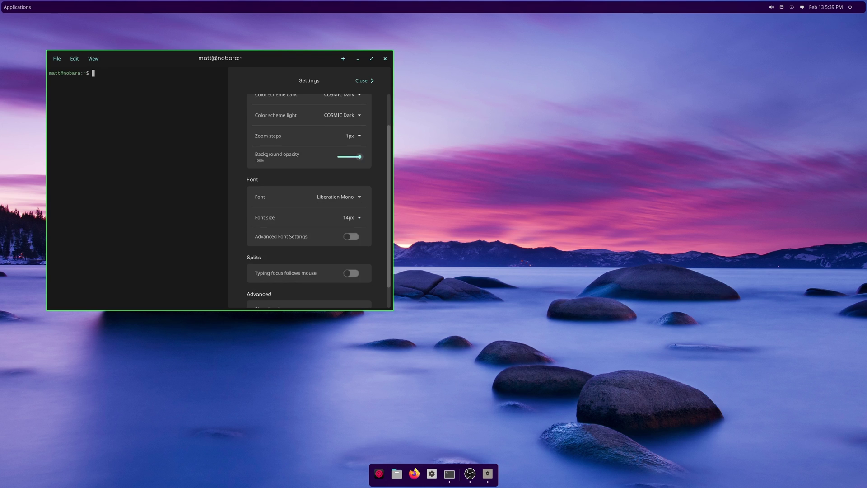
pyautogui.moveTo(359, 156); pyautogui.dragTo(354, 157)
pyautogui.scroll(-1, 339, 171)
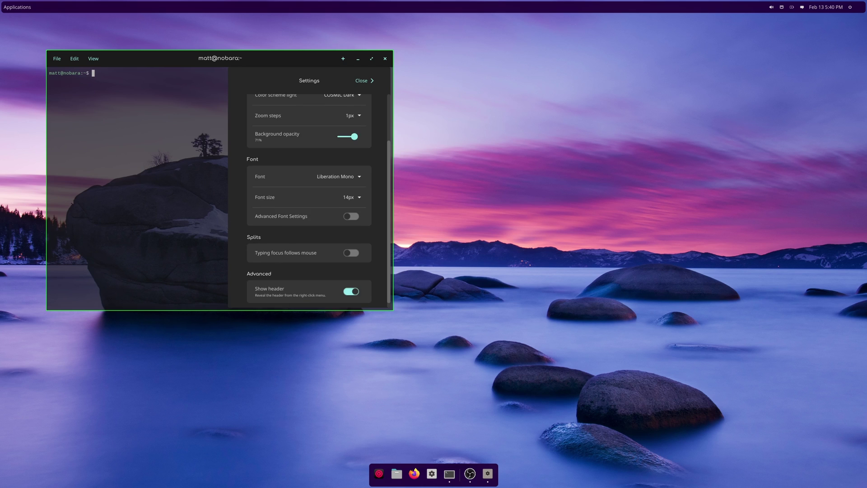
pyautogui.click(338, 170)
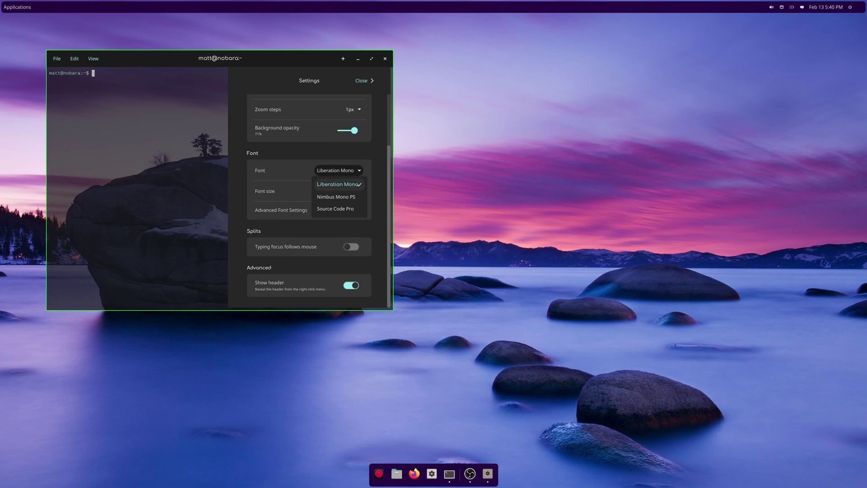
pyautogui.press('Escape')
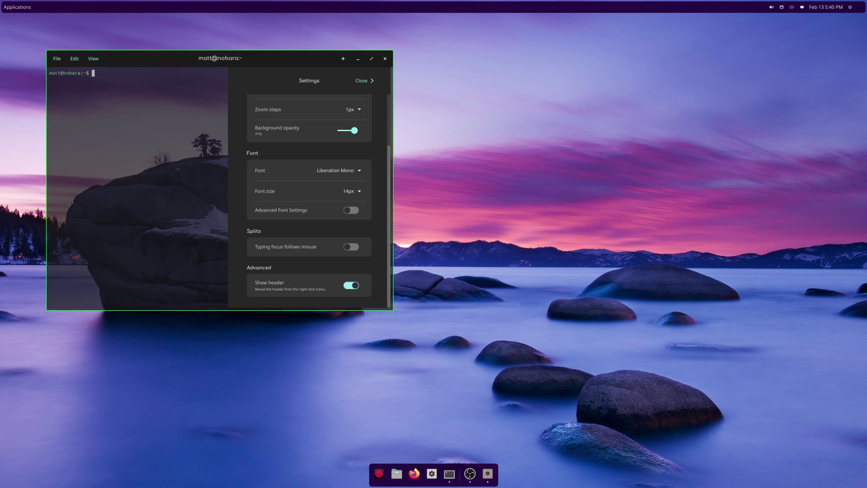
pyautogui.click(364, 80)
# Step: Move the terminal window slightly up and left and dismiss its context menu
pyautogui.moveTo(271, 58); pyautogui.dragTo(245, 47)
pyautogui.rightClick(86, 82)
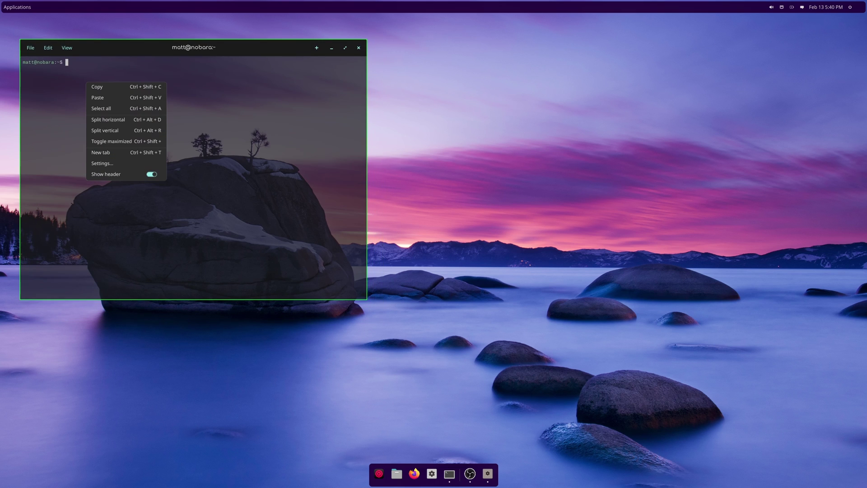
pyautogui.press('Escape')
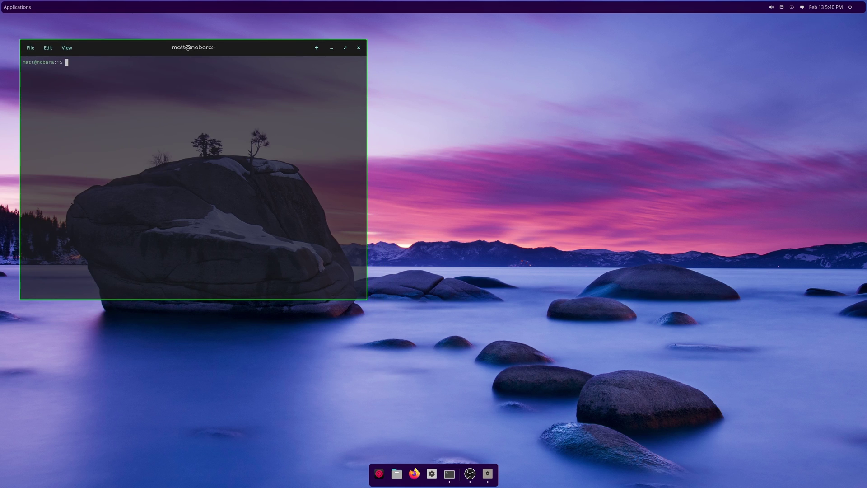
# Step: Open the Home folder in Files, drag the Documents folder, then close Files and the terminal
pyautogui.click(396, 473)
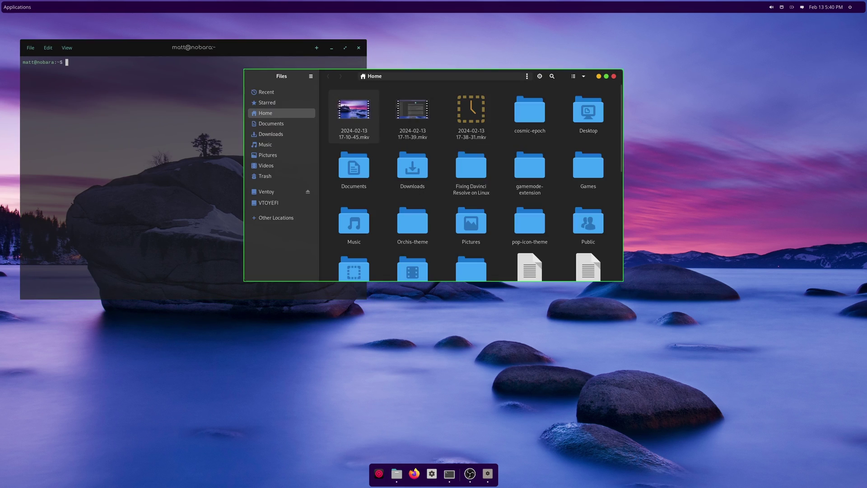
pyautogui.moveTo(157, 142); pyautogui.dragTo(107, 122)
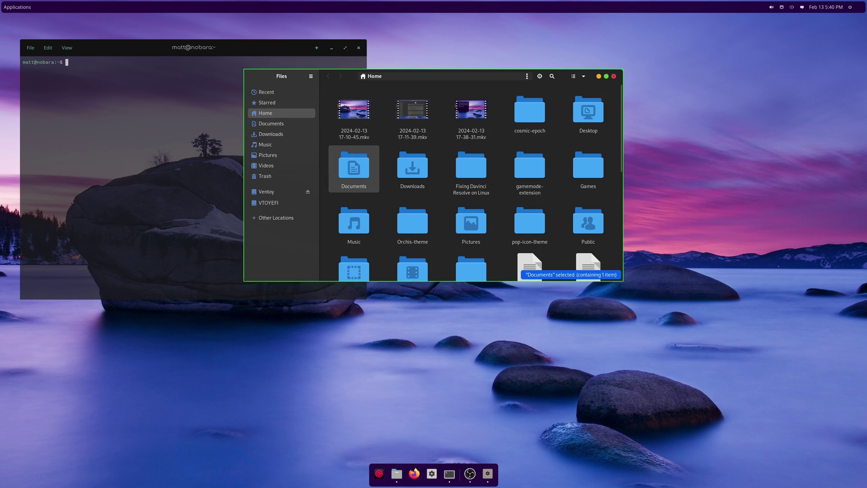
pyautogui.click(613, 76)
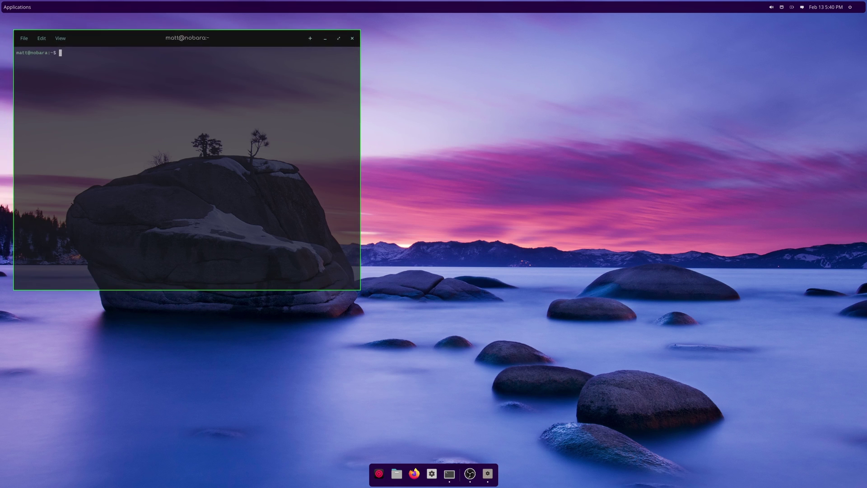
pyautogui.click(352, 38)
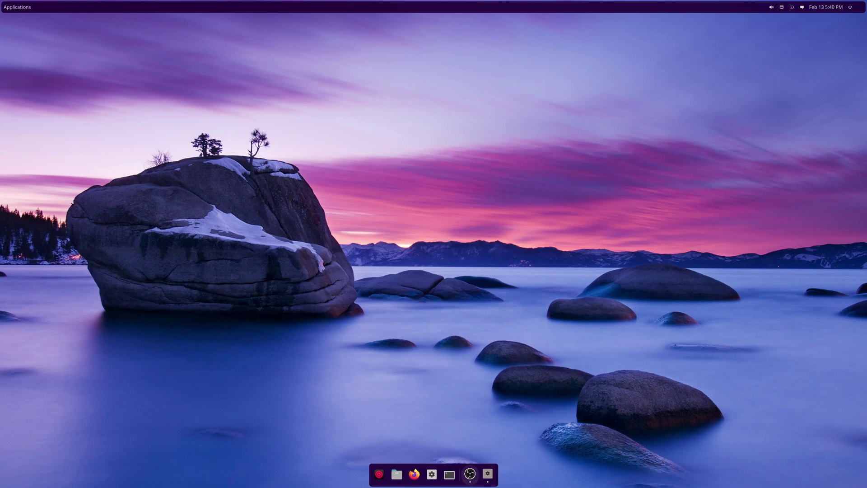
# Step: Open Settings to Desktop > Display and review the two monitors at 2560x1440, 144 Hz
pyautogui.click(431, 474)
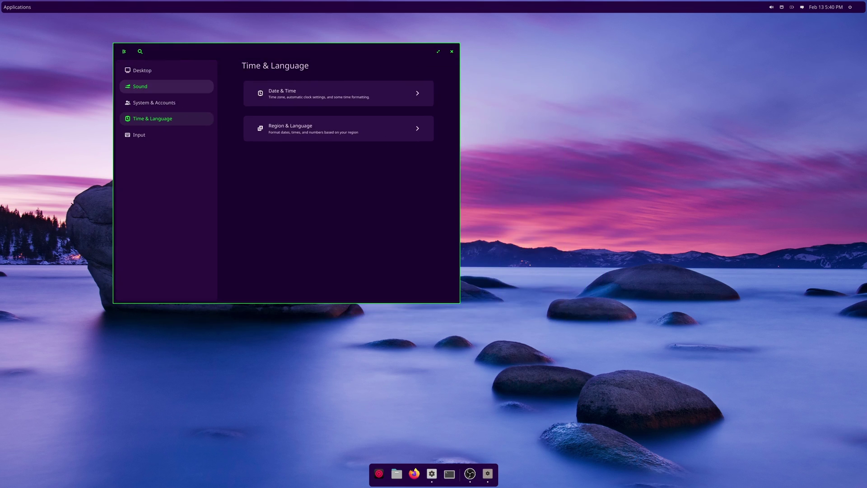
pyautogui.click(142, 71)
pyautogui.click(316, 94)
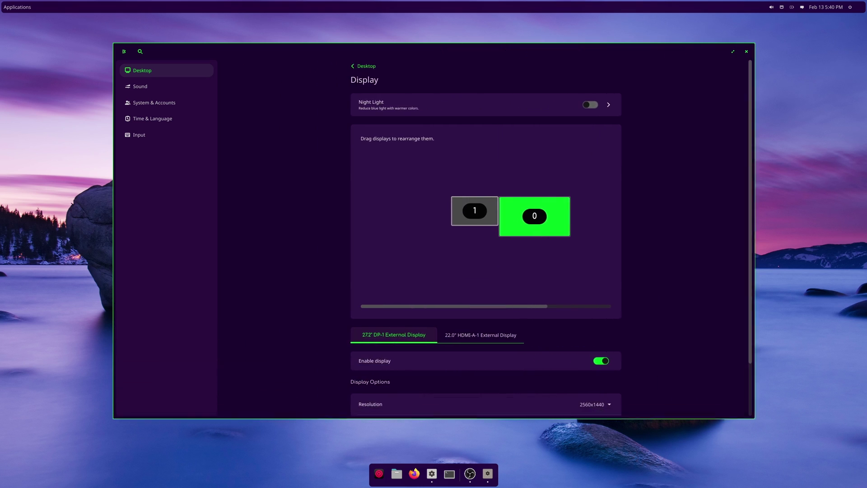
pyautogui.scroll(-2, 486, 244)
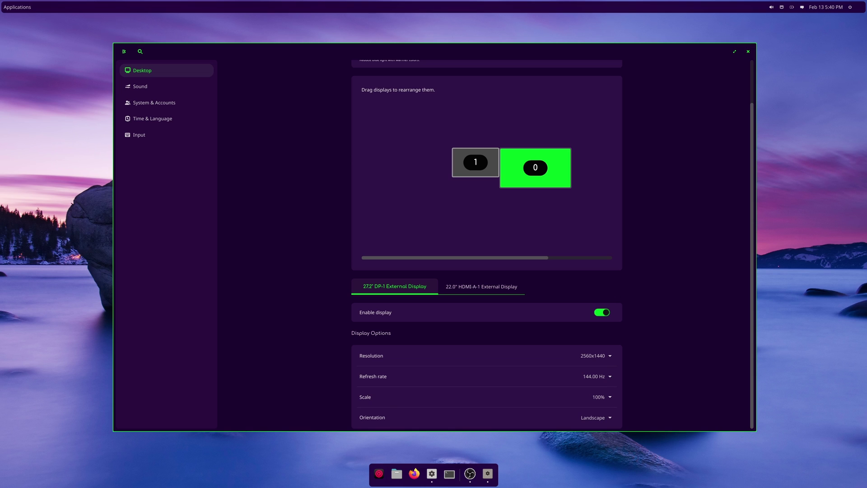
pyautogui.scroll(2, 486, 243)
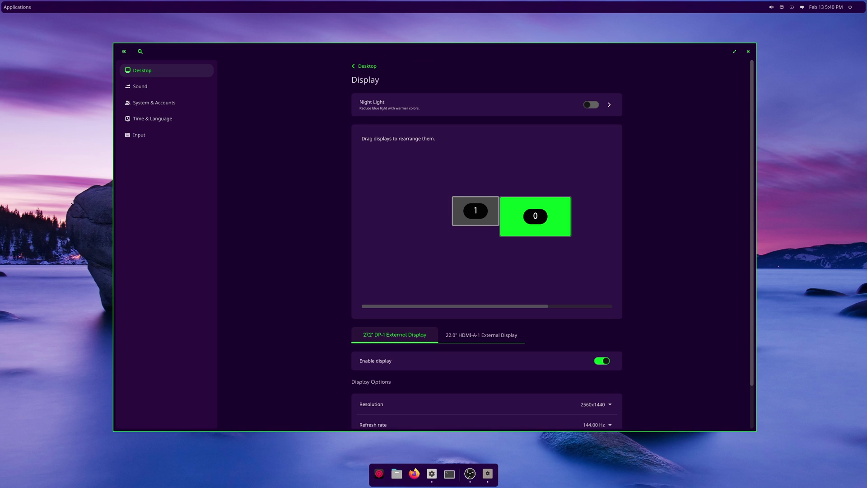
pyautogui.scroll(-2, 486, 244)
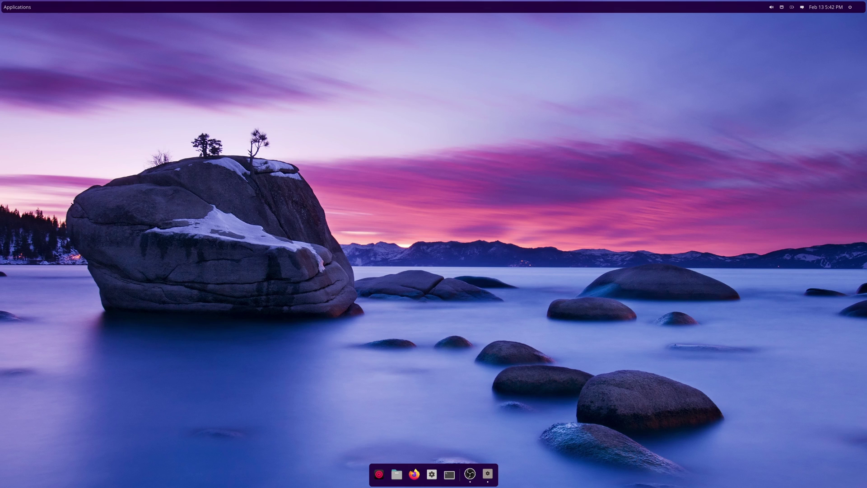
# Step: Reopen Settings and visit Sound and the Users page under System & Accounts
pyautogui.click(432, 474)
pyautogui.click(287, 113)
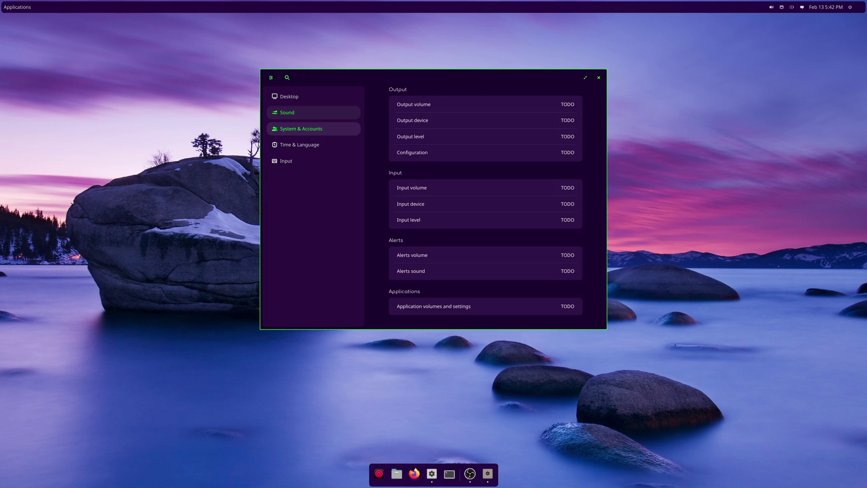
pyautogui.click(302, 129)
pyautogui.click(485, 119)
pyautogui.click(387, 91)
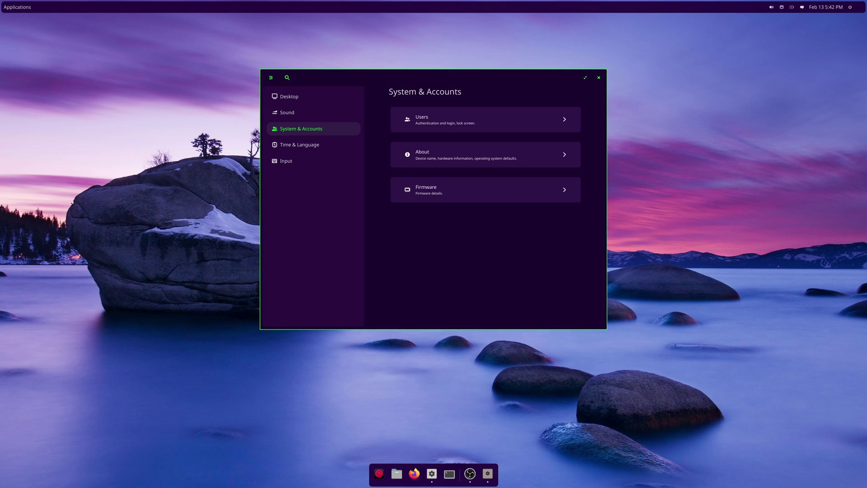
# Step: Open the About page and scroll through its Ryzen 9 5900X, RTX 4070 and Nobara Linux 39 details
pyautogui.click(485, 154)
pyautogui.scroll(-3, 486, 206)
pyautogui.scroll(-2, 485, 206)
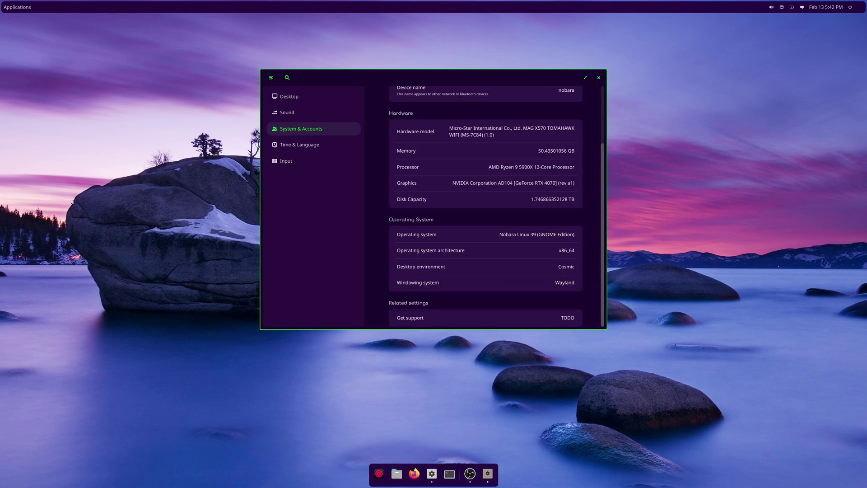
pyautogui.scroll(5, 486, 206)
pyautogui.scroll(-5, 485, 206)
pyautogui.scroll(5, 486, 206)
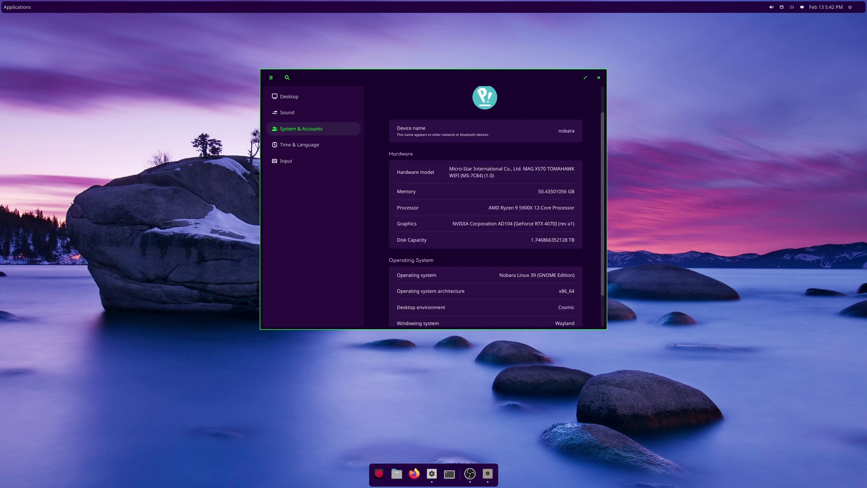
pyautogui.scroll(-5, 485, 206)
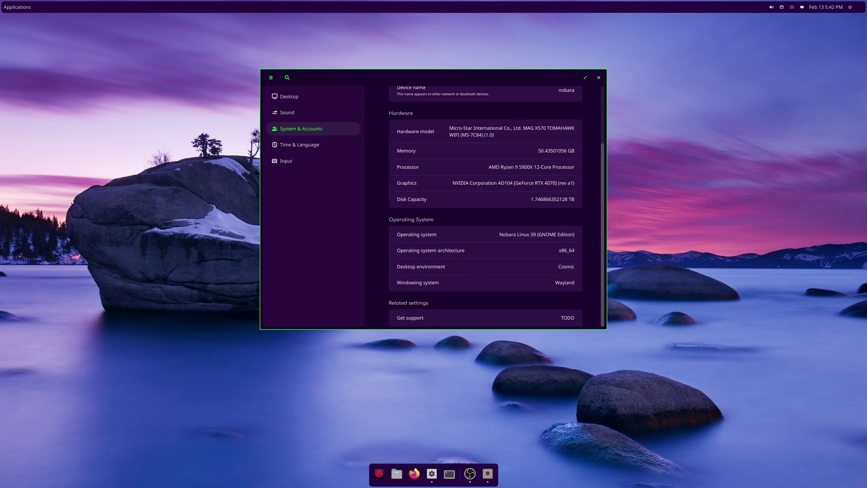
# Step: View the Date & Time page under Time & Language, then return to the overview
pyautogui.scroll(2, 485, 206)
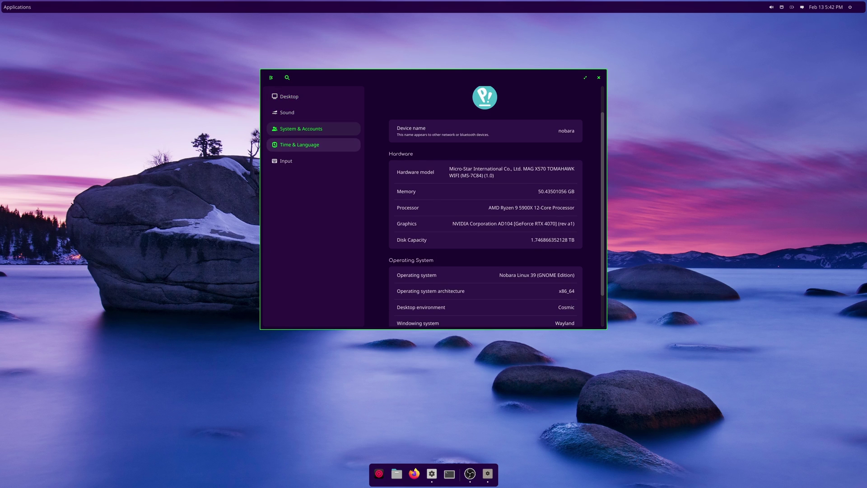
pyautogui.click(299, 145)
pyautogui.click(486, 121)
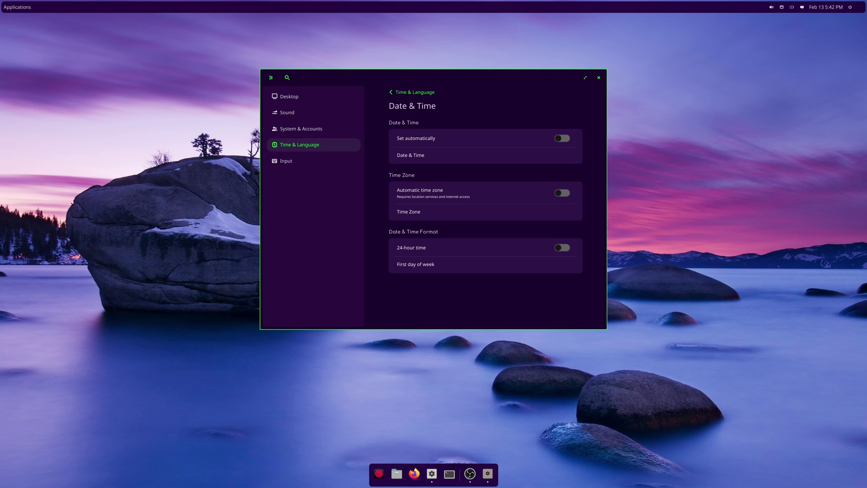
pyautogui.click(391, 92)
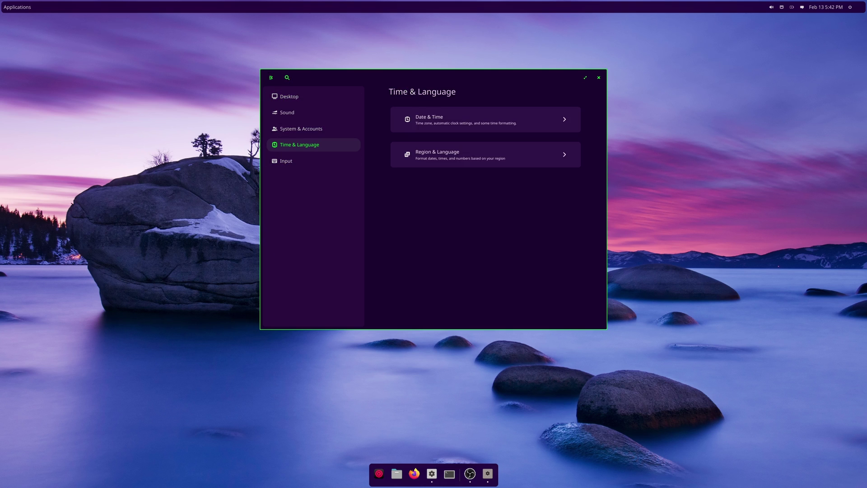
# Step: View the Keyboard page under Input, then close Settings
pyautogui.click(286, 161)
pyautogui.click(486, 120)
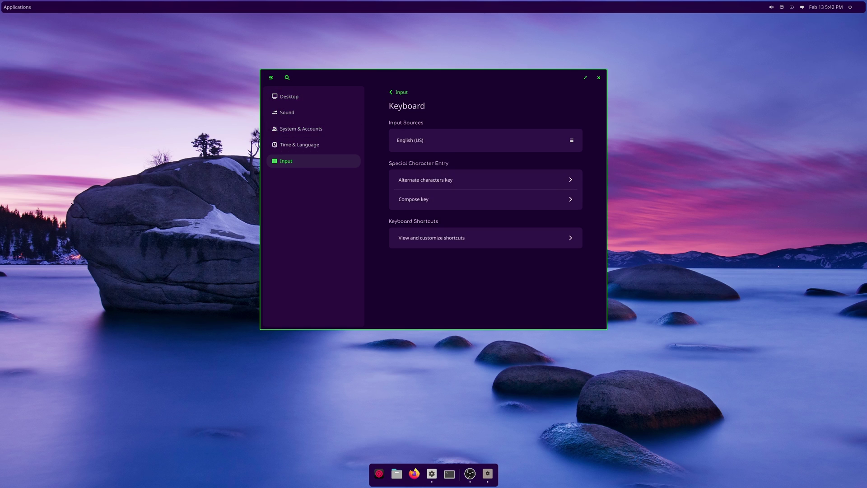
pyautogui.click(599, 77)
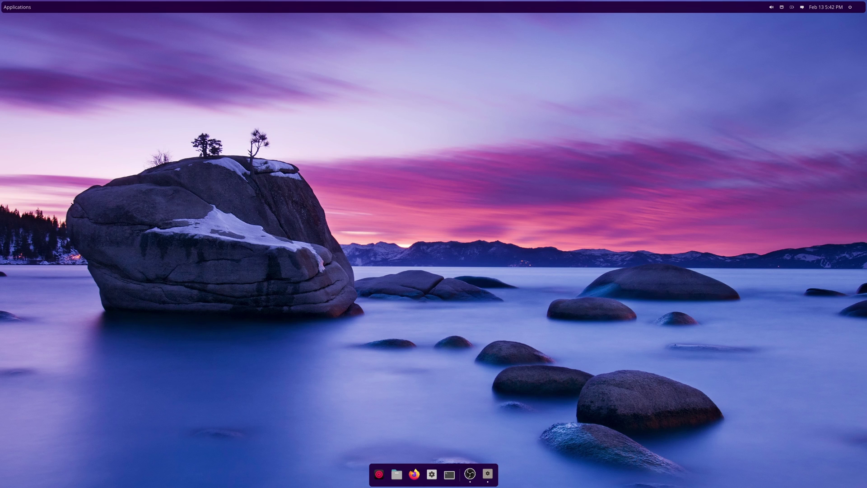
# Step: Launch COSMIC Text Editor from the application library by searching 'cosmic'
pyautogui.press('super+a')
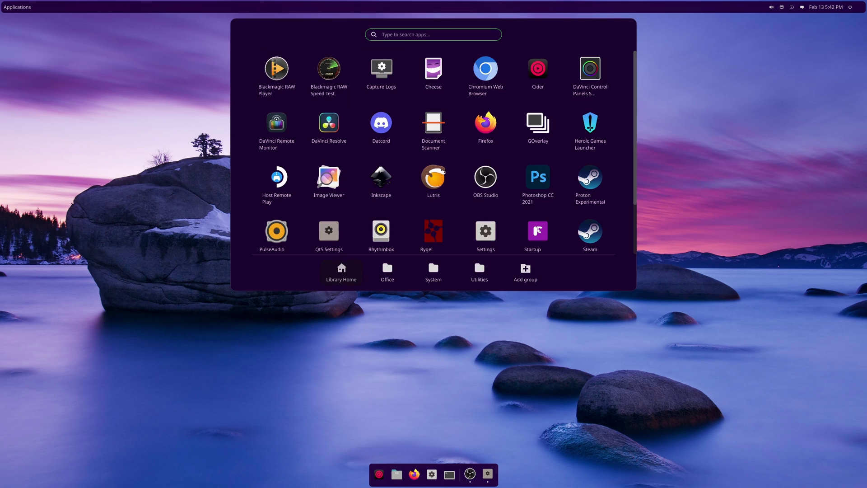
pyautogui.write('cosm')
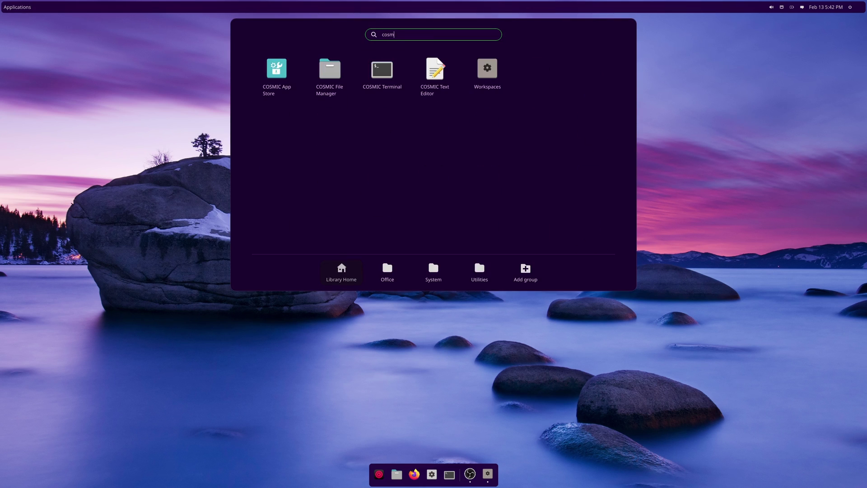
pyautogui.write('ic')
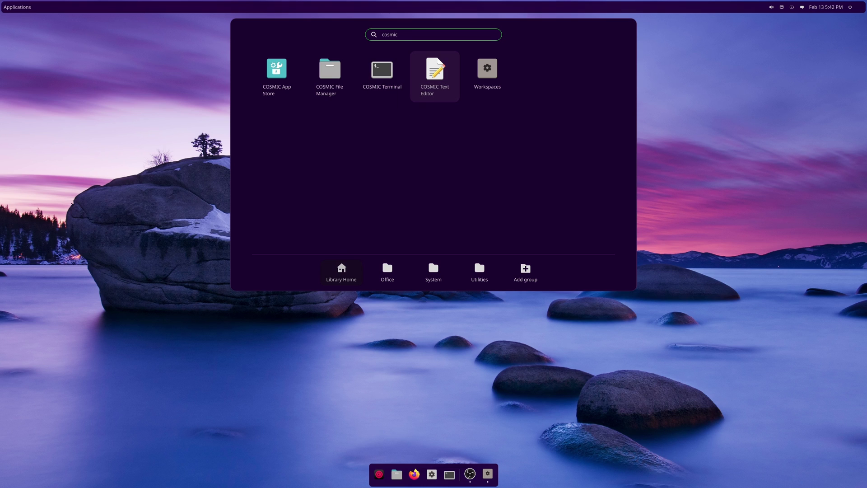
pyautogui.press('Return')
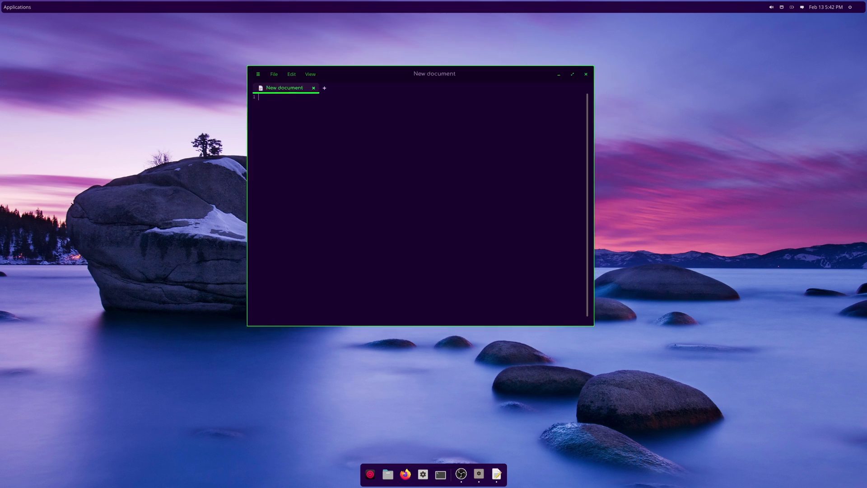
# Step: Browse the File, Edit and View menus, opening and closing the Git management panel
pyautogui.click(118, 57)
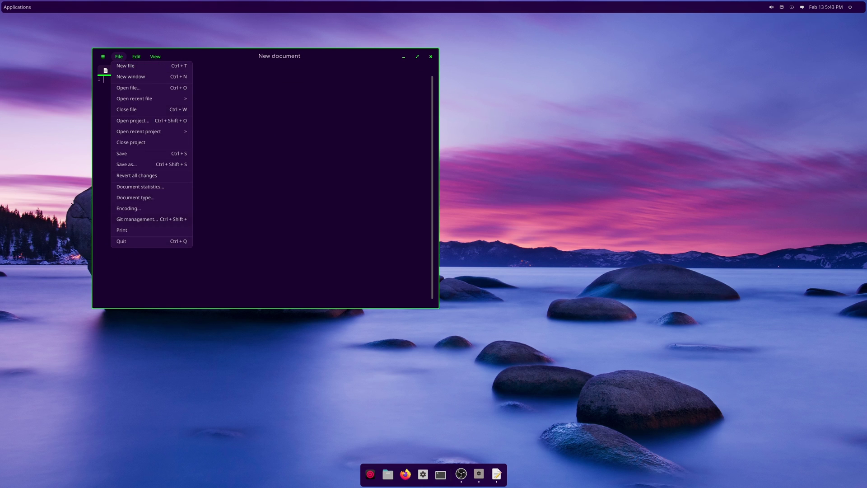
pyautogui.click(137, 219)
pyautogui.click(408, 78)
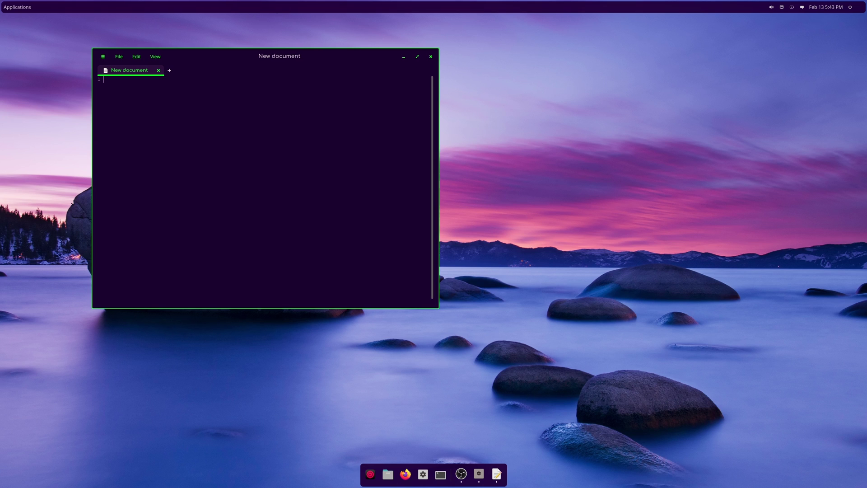
pyautogui.click(119, 57)
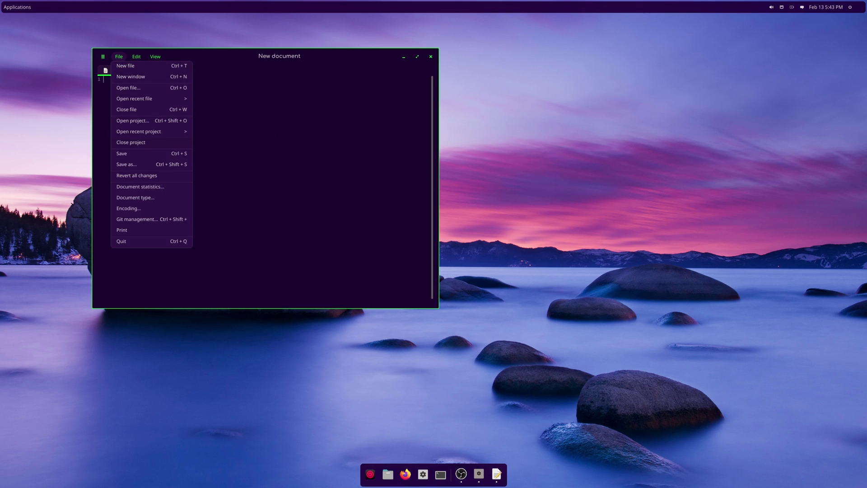
pyautogui.click(136, 57)
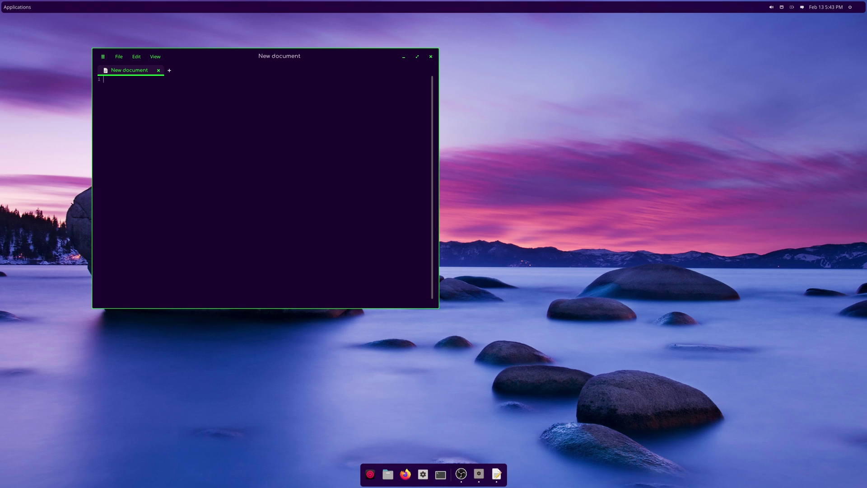
pyautogui.click(136, 56)
pyautogui.click(155, 56)
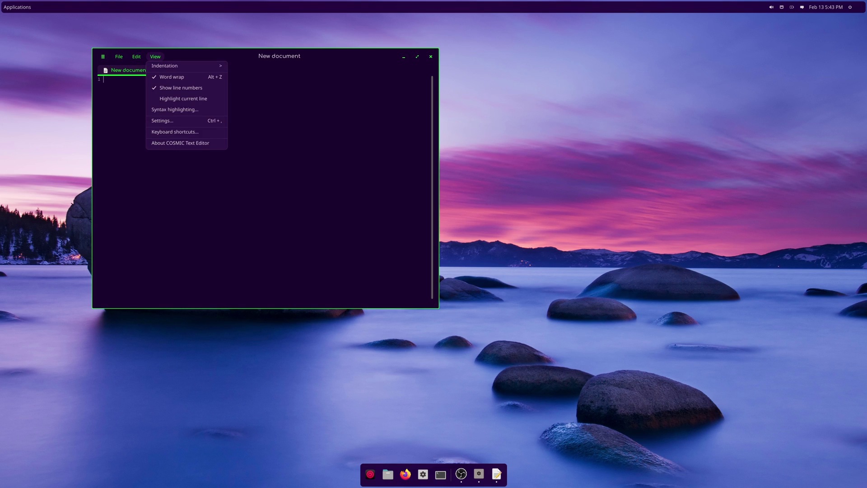
# Step: Set the light syntax theme to COSMIC Dark after briefly trying 1337, then glance at the File menu
pyautogui.hotkey('ctrl', ',')
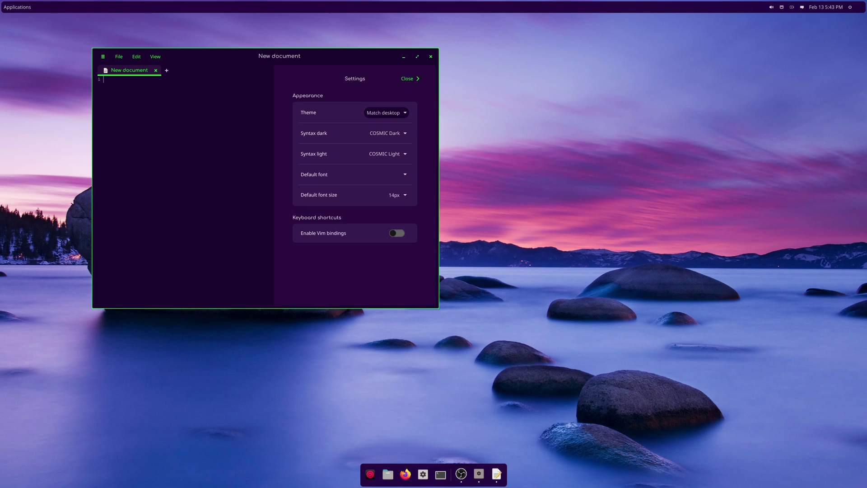
pyautogui.click(387, 153)
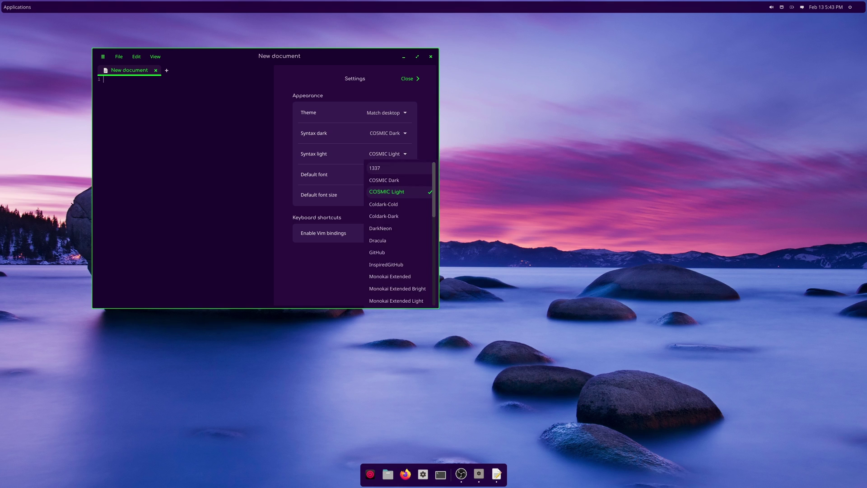
pyautogui.click(379, 168)
pyautogui.click(397, 153)
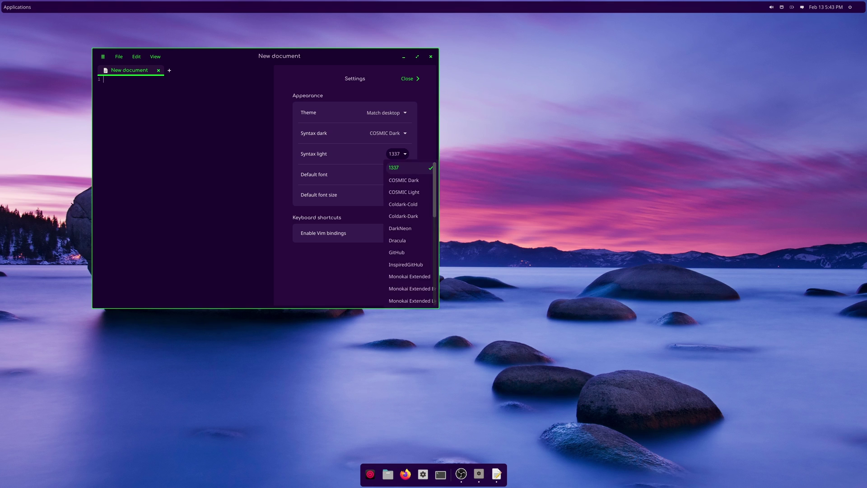
pyautogui.click(404, 180)
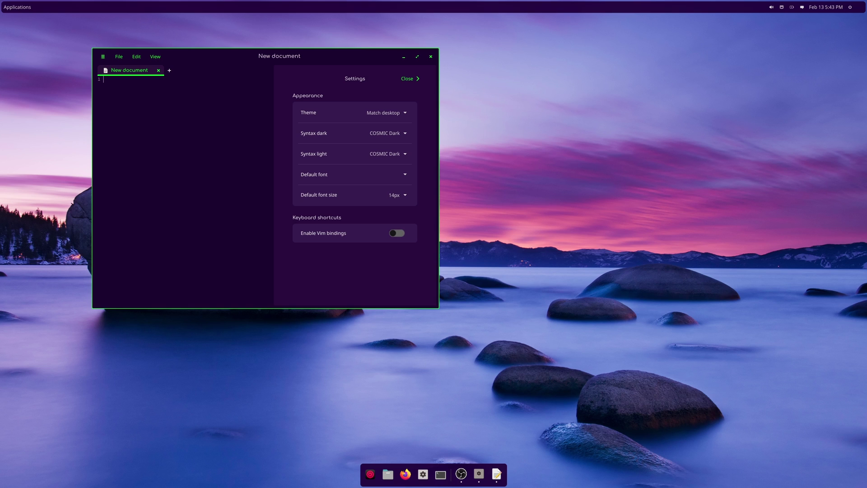
pyautogui.hotkey('alt', 'f')
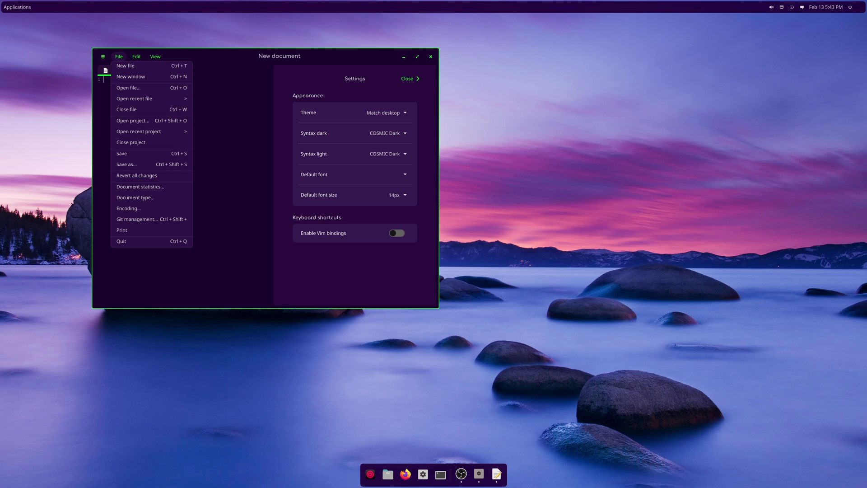
pyautogui.press('Escape')
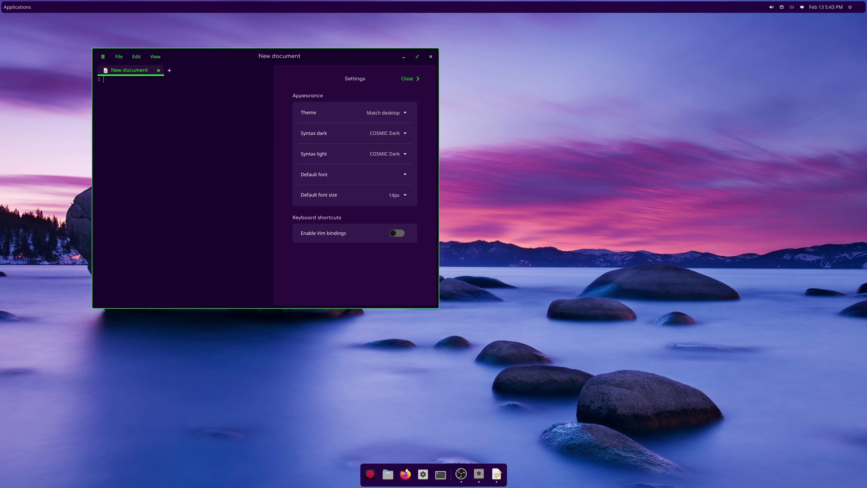
# Step: Quit the text editor, launch COSMIC App Store via a 'cosmic' search, then close it
pyautogui.press('Escape')
pyautogui.hotkey('ctrl', 'q')
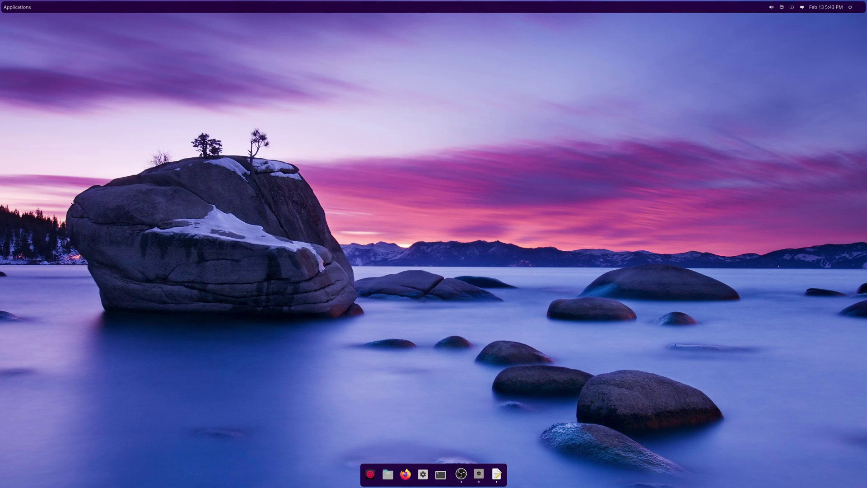
pyautogui.press('super')
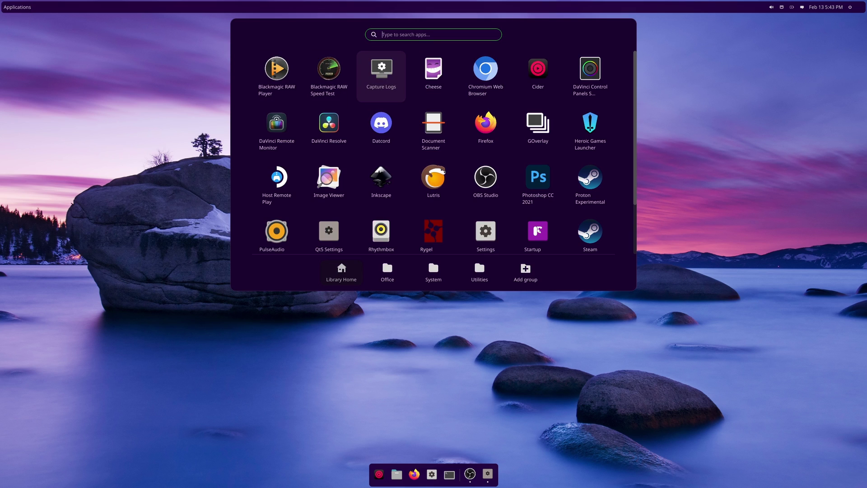
pyautogui.write('cosmic')
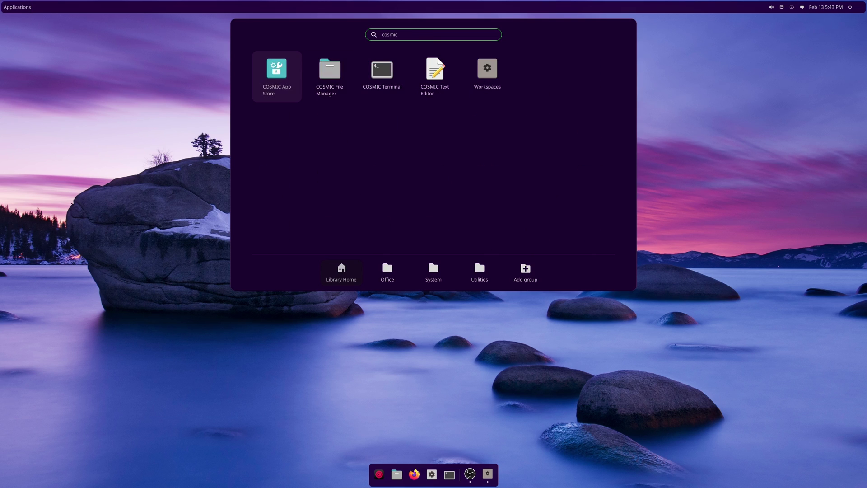
pyautogui.press('Return')
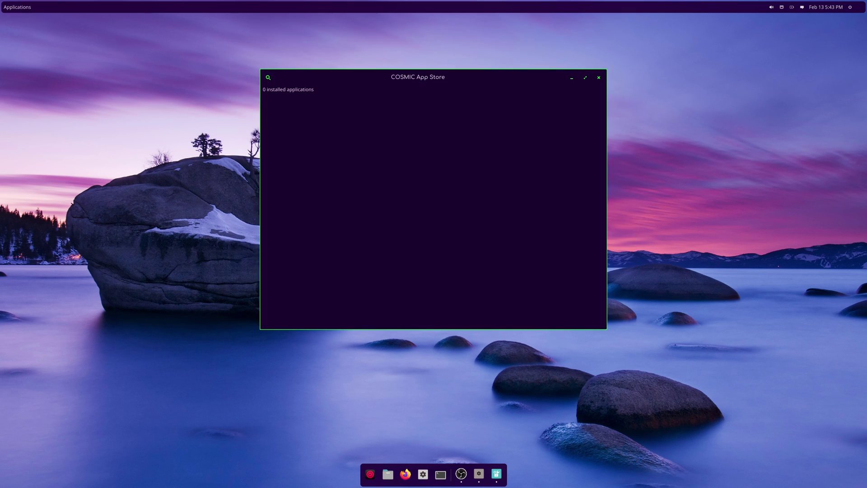
pyautogui.press('super+q')
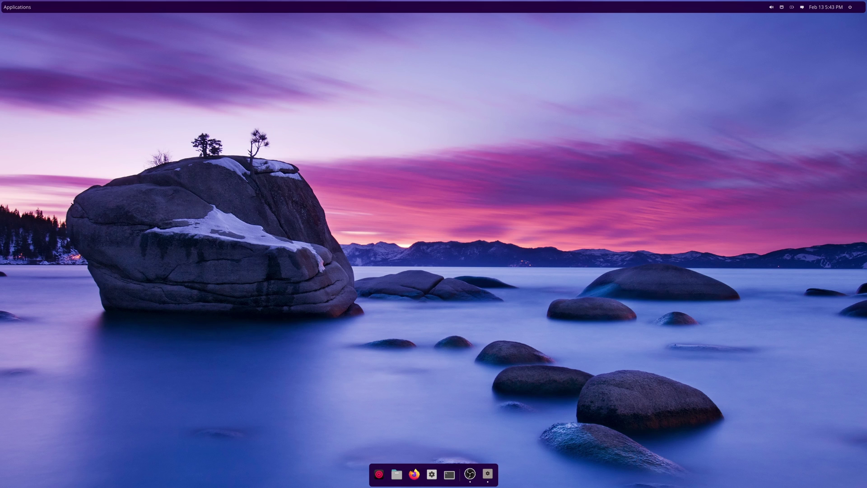
pyautogui.press('Left')
pyautogui.press('Left')
pyautogui.press('Return')
pyautogui.press('Down')
pyautogui.press('Down')
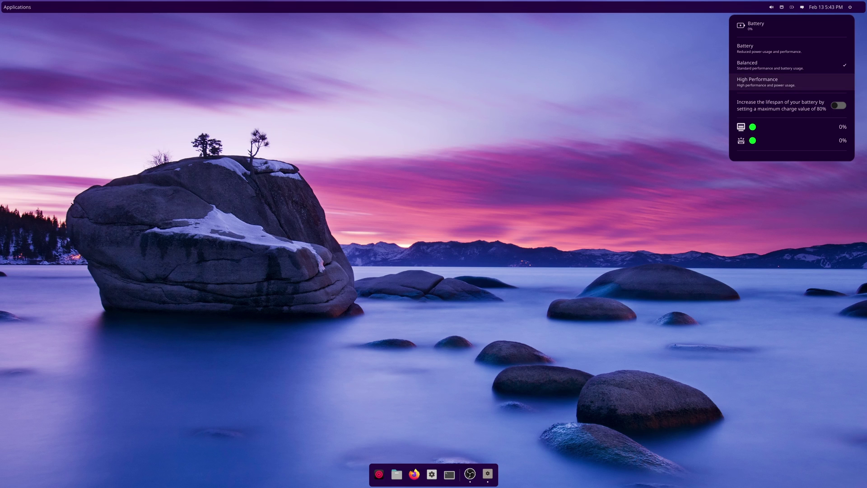
pyautogui.press('Escape')
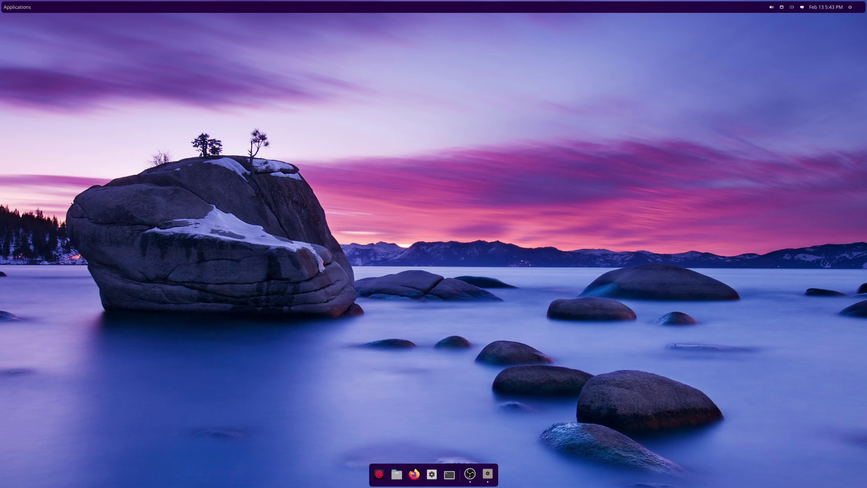
pyautogui.press('Return')
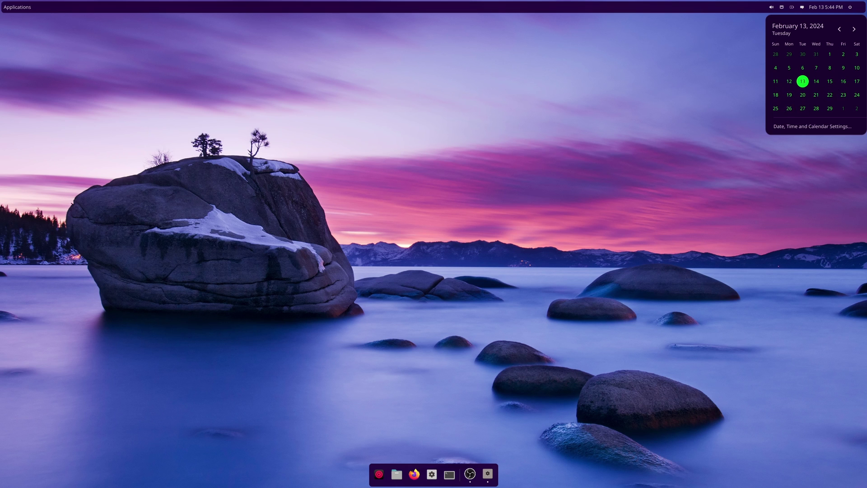
pyautogui.press('Tab')
pyautogui.press('Return')
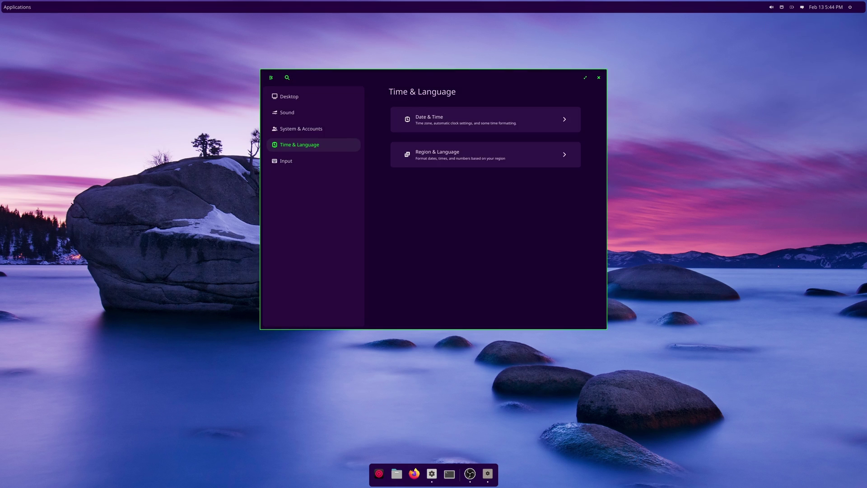
pyautogui.moveTo(433, 77); pyautogui.dragTo(284, 64)
pyautogui.click(446, 61)
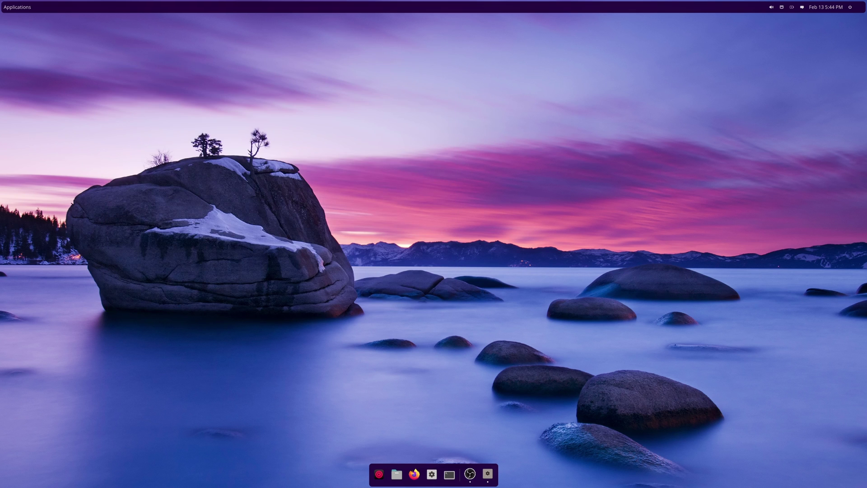
pyautogui.press('Right')
pyautogui.press('Return')
pyautogui.press('Down')
pyautogui.press('Down')
pyautogui.press('Down')
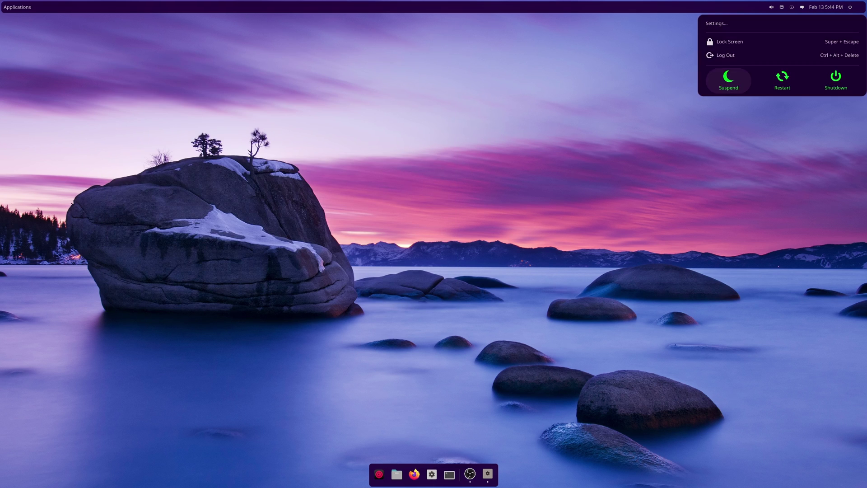
pyautogui.press('Up')
pyautogui.press('Up')
pyautogui.press('Up')
pyautogui.press('Escape')
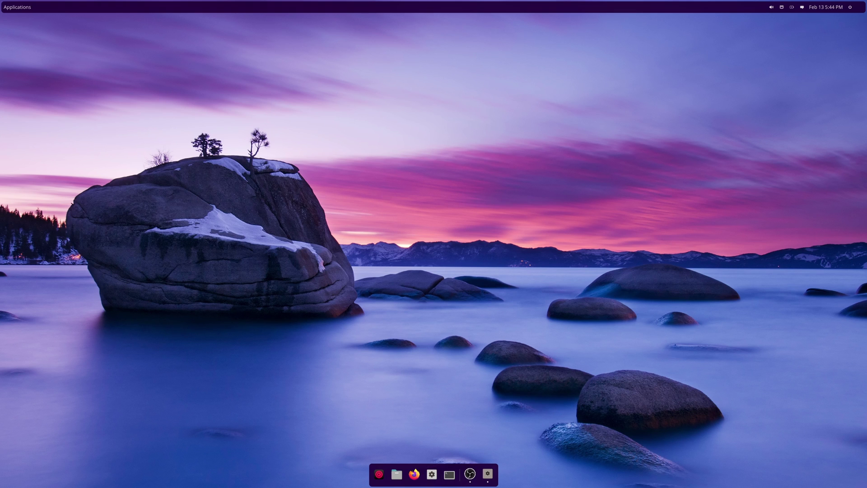
pyautogui.press('Left')
# Step: Open Settings > Desktop > Appearance and set the window background colour to grey #252525
pyautogui.press('Return')
pyautogui.press('Return')
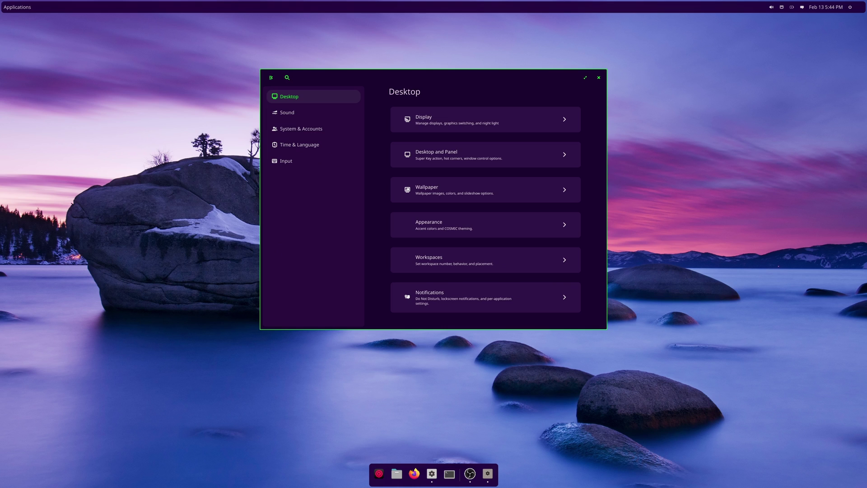
pyautogui.press('Tab')
pyautogui.press('Tab')
pyautogui.press('Tab')
pyautogui.press('Tab')
pyautogui.press('Return')
pyautogui.press('Tab')
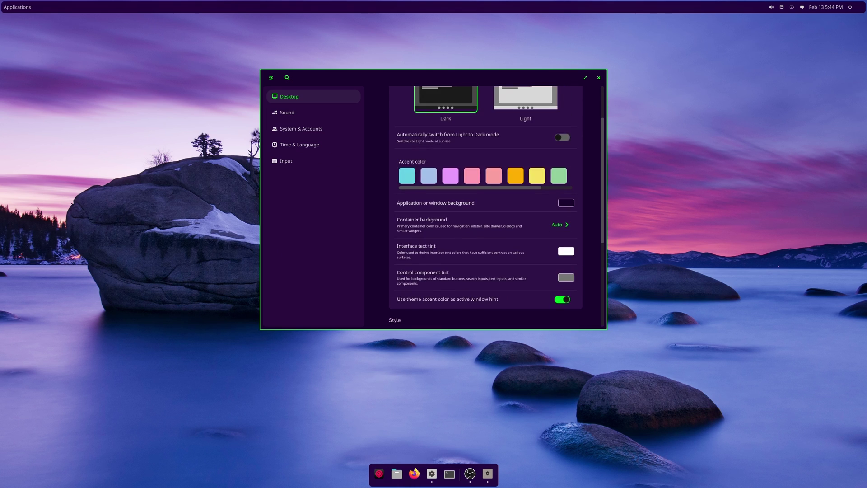
pyautogui.press('Return')
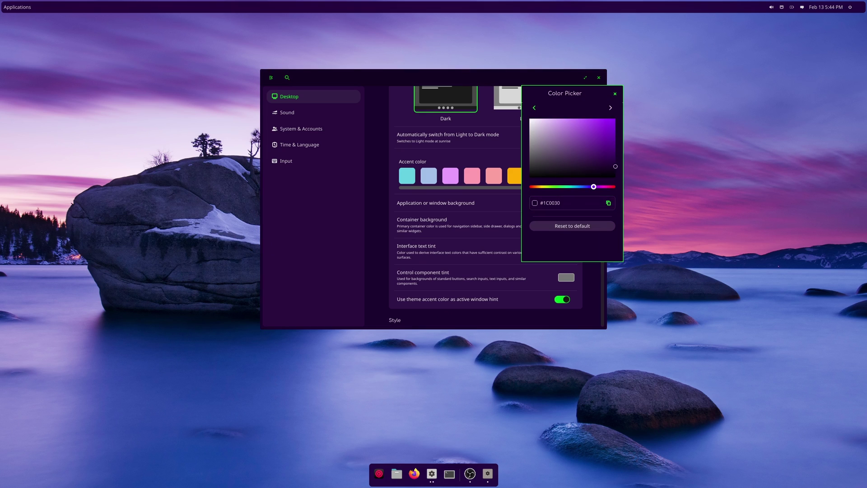
pyautogui.press('Left')
pyautogui.press('Left')
pyautogui.press('Left')
pyautogui.press('Left')
pyautogui.press('Left')
pyautogui.press('Left')
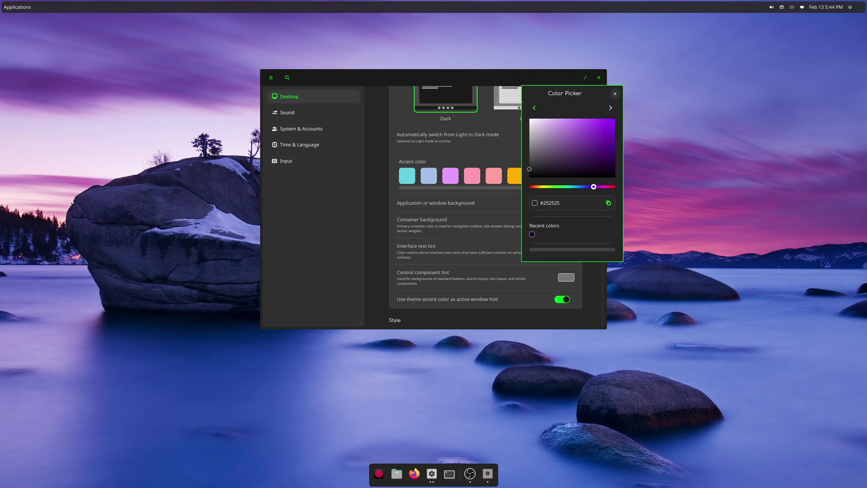
pyautogui.press('Escape')
# Step: Choose the teal accent colour, return to the Desktop overview, and close Settings
pyautogui.press('Return')
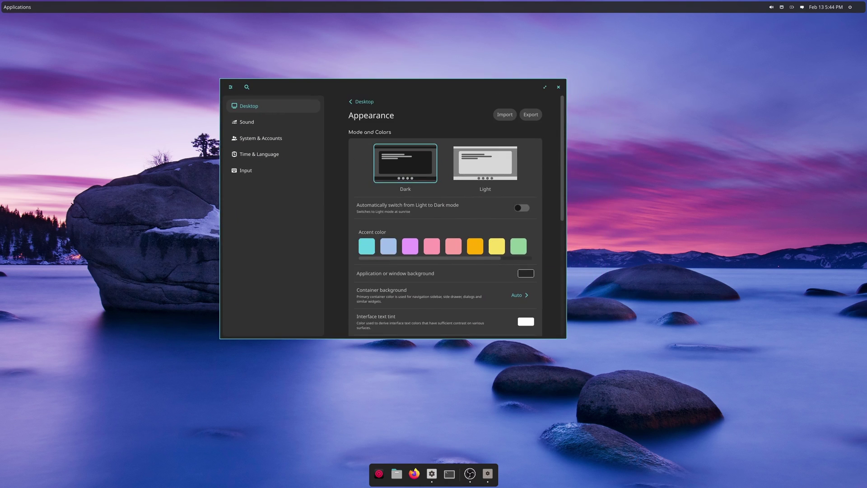
pyautogui.scroll(-5, 457, 215)
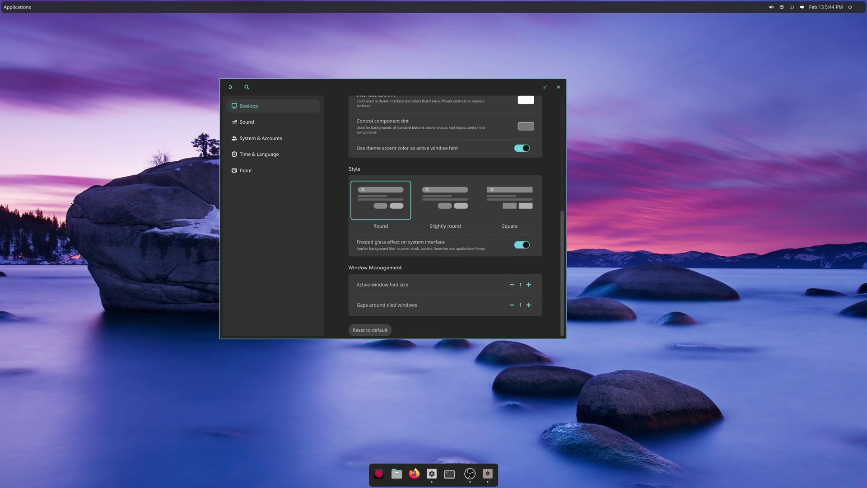
pyautogui.scroll(5, 457, 216)
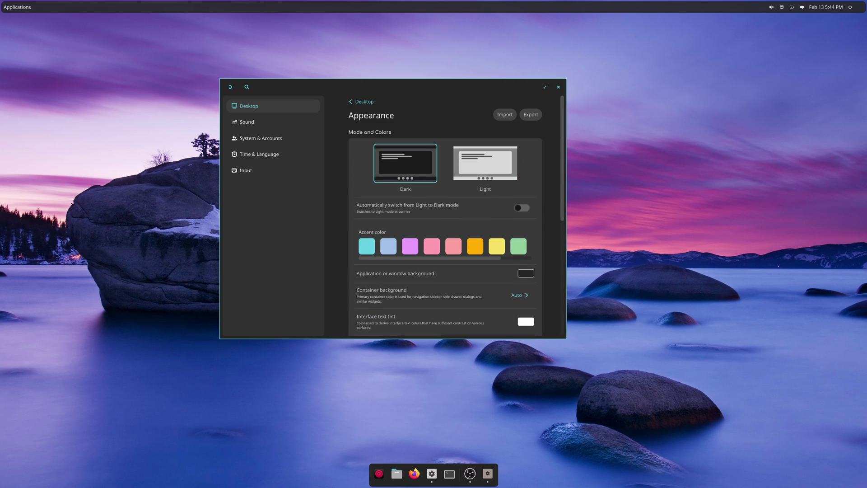
pyautogui.hotkey('alt', 'Left')
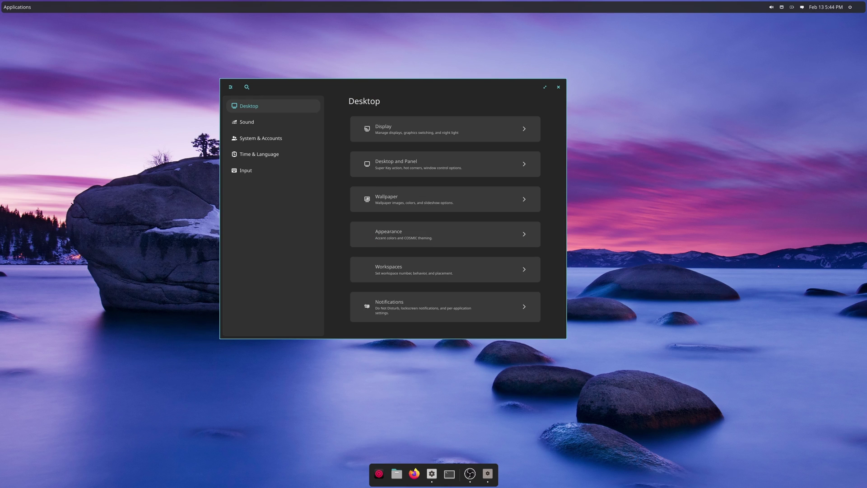
pyautogui.press('super+q')
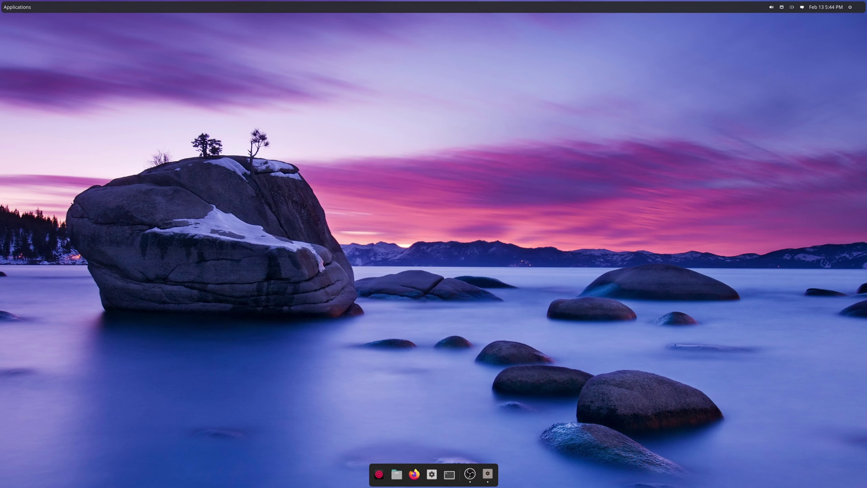